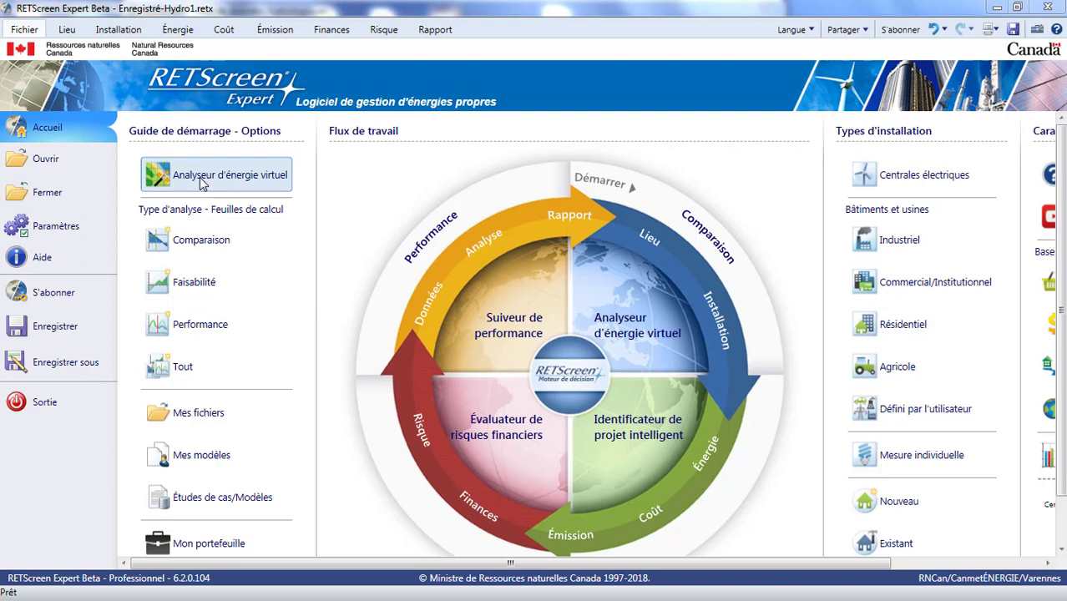
Open the energy model and examine the Rivière Nabisipi flow-duration data at 0%, 10%, 50% and 100% in the hydrology database
{"action": "left_click", "coordinate": [182, 32]}
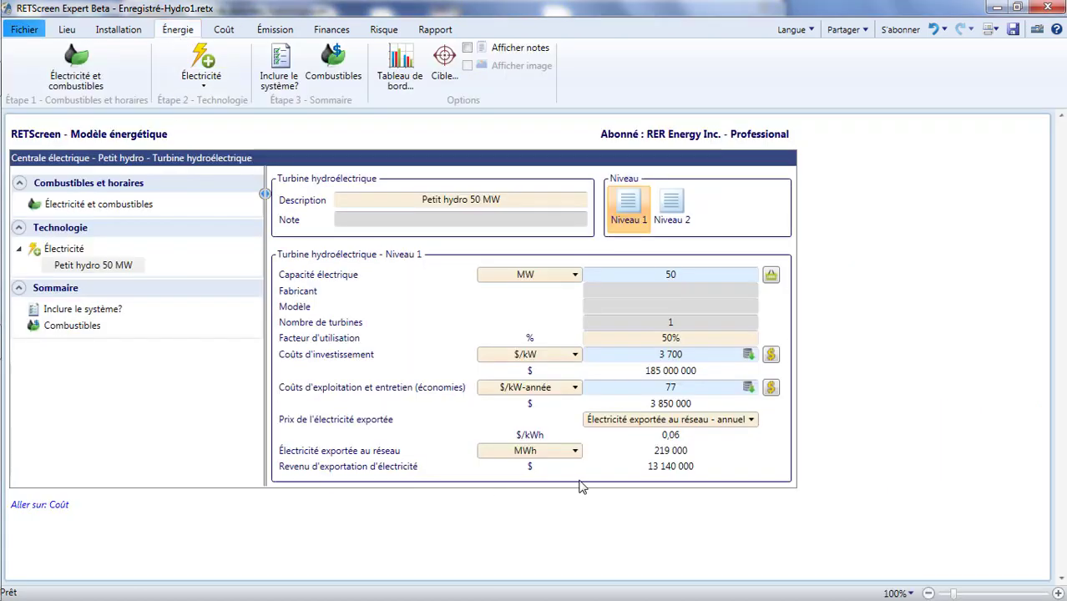
{"action": "left_click", "coordinate": [697, 339]}
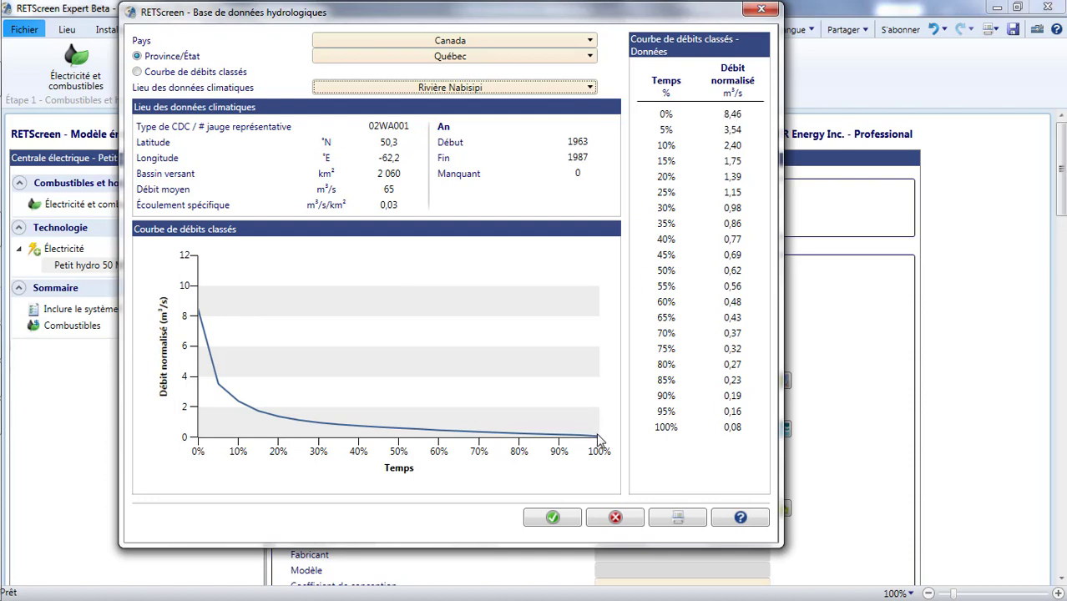
{"action": "left_click", "coordinate": [735, 428]}
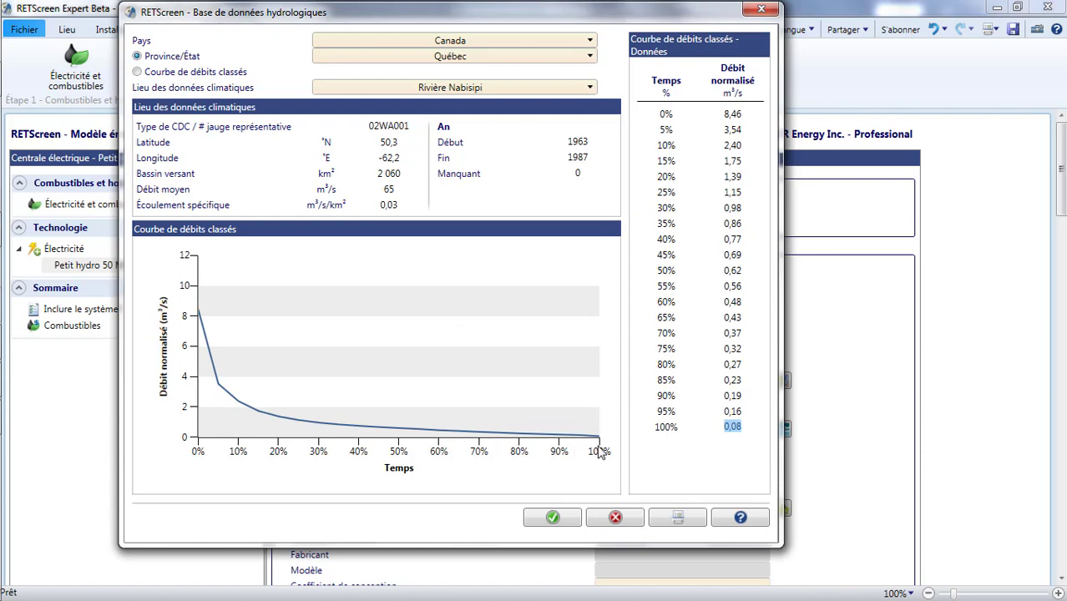
{"action": "left_click", "coordinate": [747, 114]}
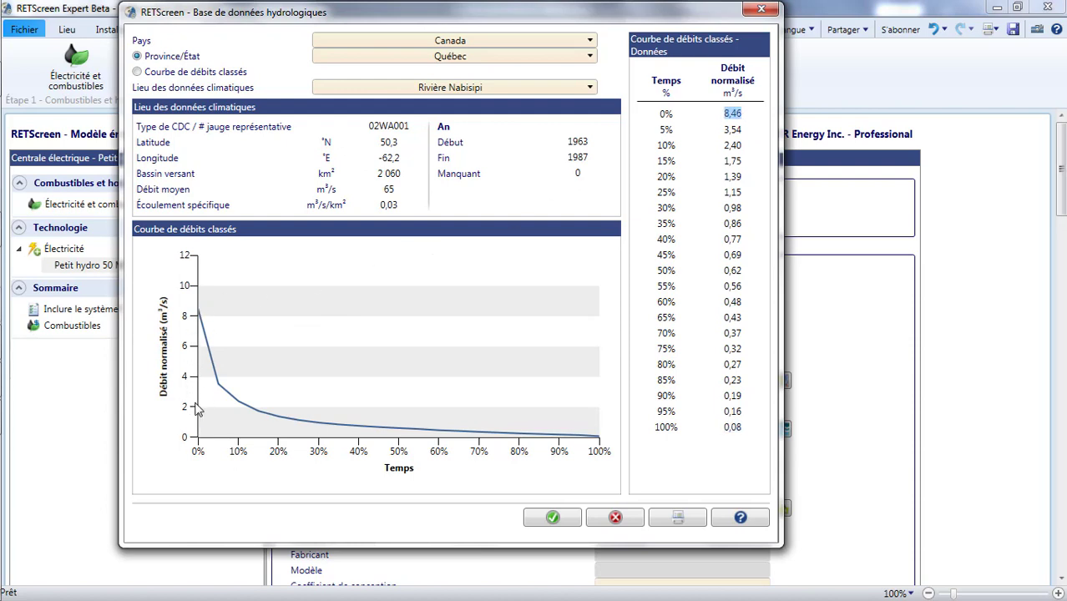
{"action": "left_click", "coordinate": [731, 428]}
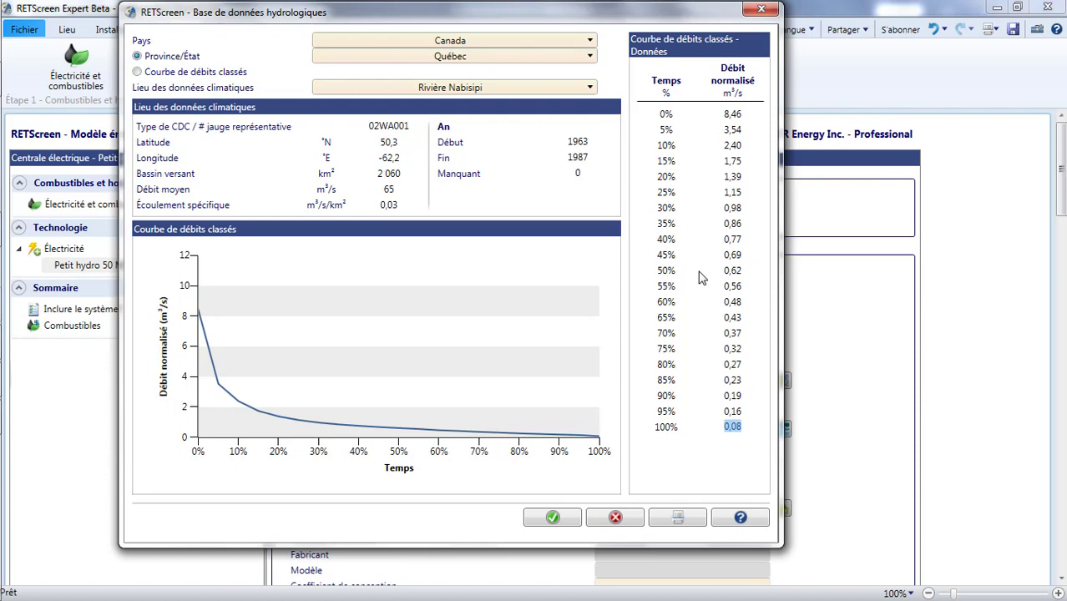
{"action": "left_click", "coordinate": [733, 270]}
{"action": "left_click", "coordinate": [732, 145]}
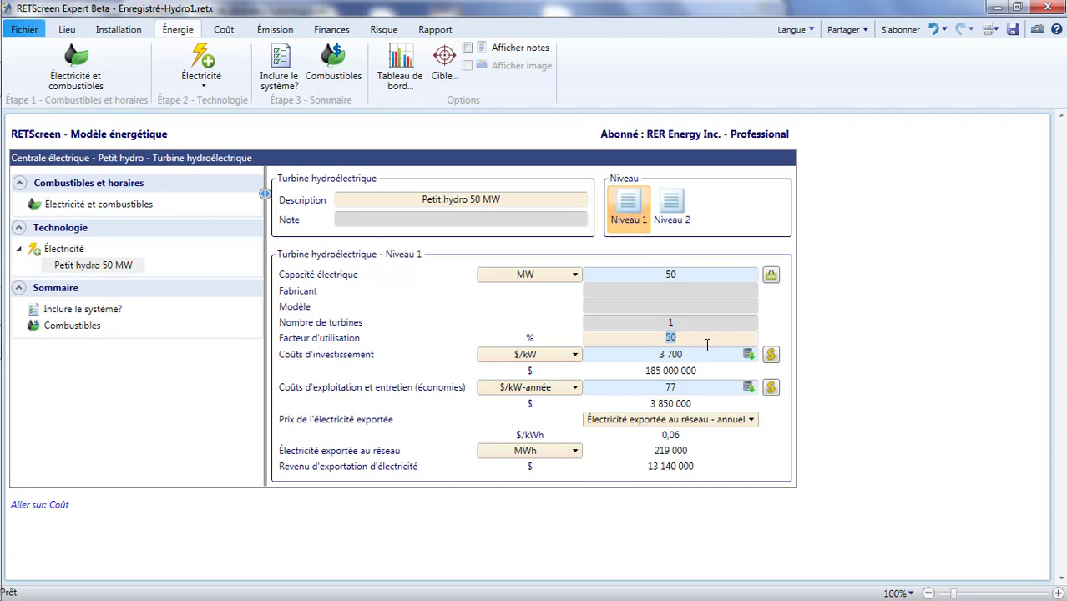
Switch the Petit hydro 50 MW turbine to Niveau 2 with the proposed project as Au fil de l'eau
{"action": "left_click", "coordinate": [676, 229]}
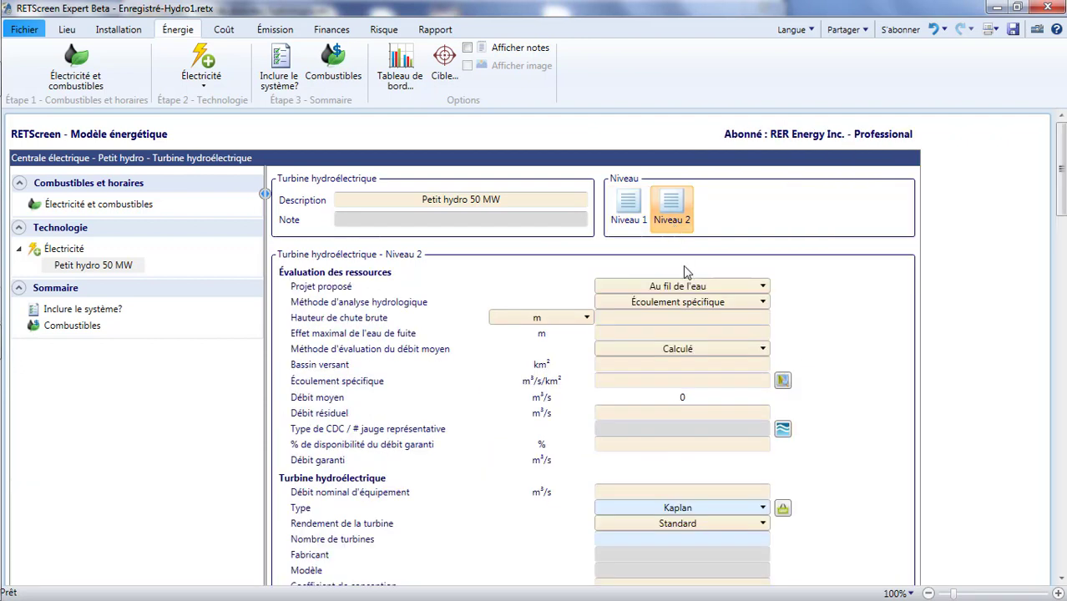
{"action": "left_click", "coordinate": [740, 288]}
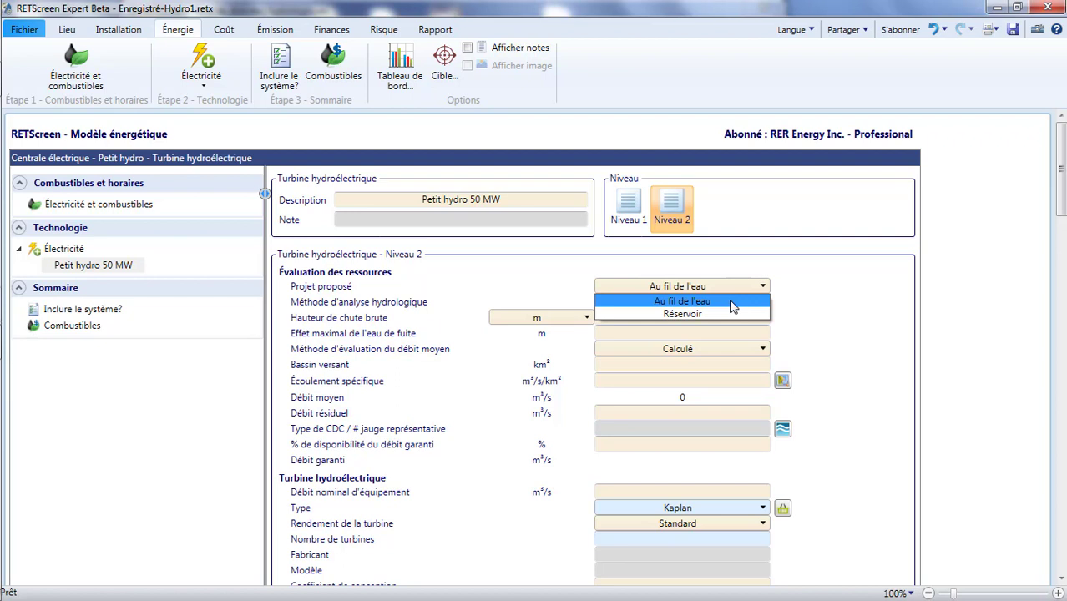
{"action": "left_click", "coordinate": [733, 303]}
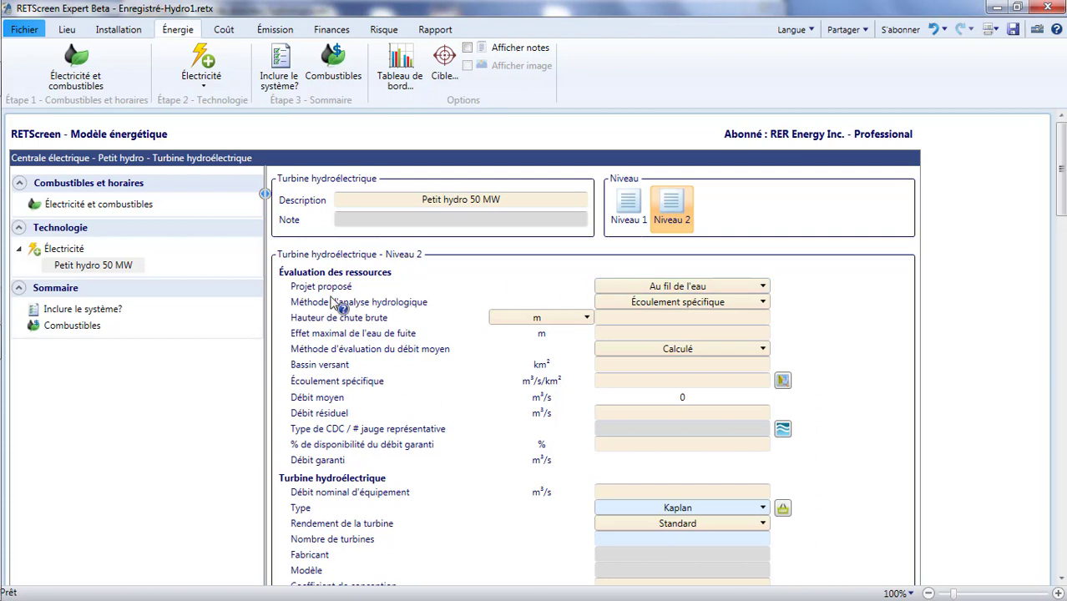
Set the hydrological analysis method to Défini par l'utilisateur and the gross head (Hauteur de chute brute) to 80 m
{"action": "left_click", "coordinate": [764, 303]}
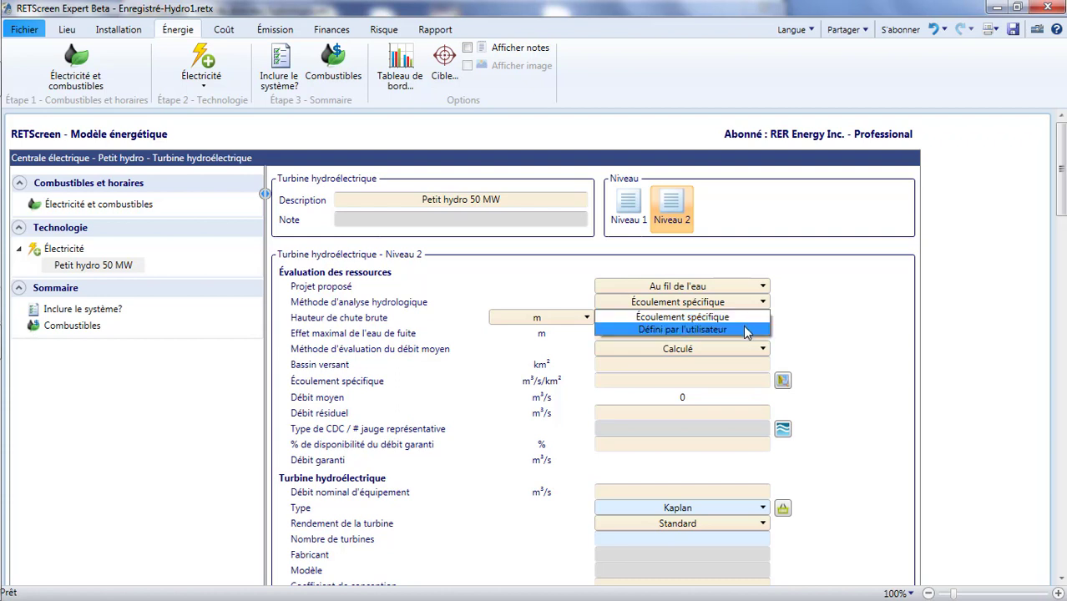
{"action": "left_click", "coordinate": [746, 329]}
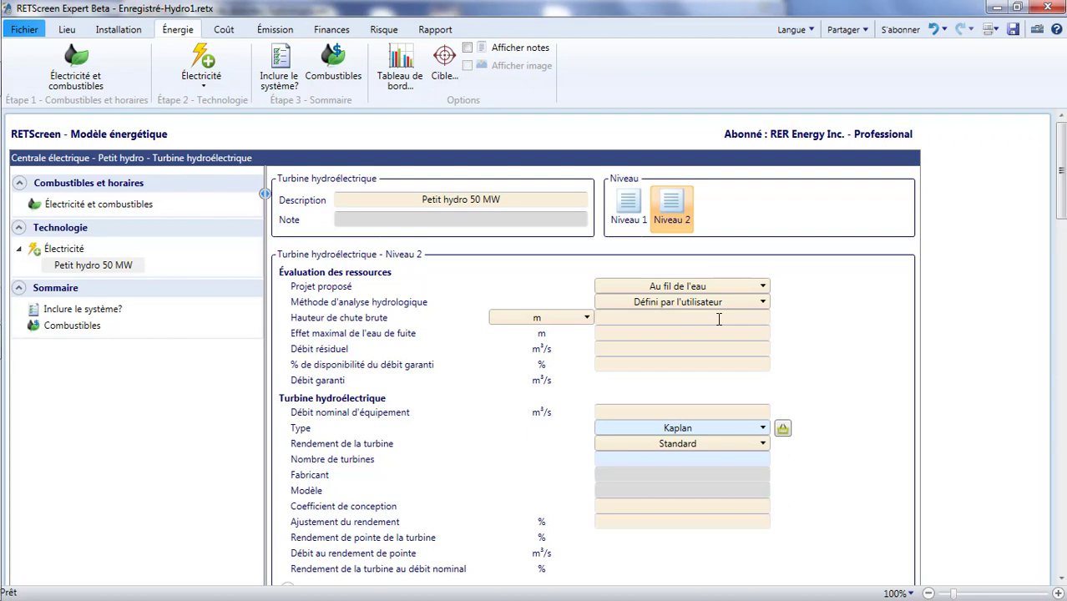
{"action": "type", "text": "80"}
{"action": "left_click", "coordinate": [779, 316]}
Read the help topic on Effet maximal de l'eau de fuite, including the remark about low-head plants
{"action": "left_click", "coordinate": [411, 338]}
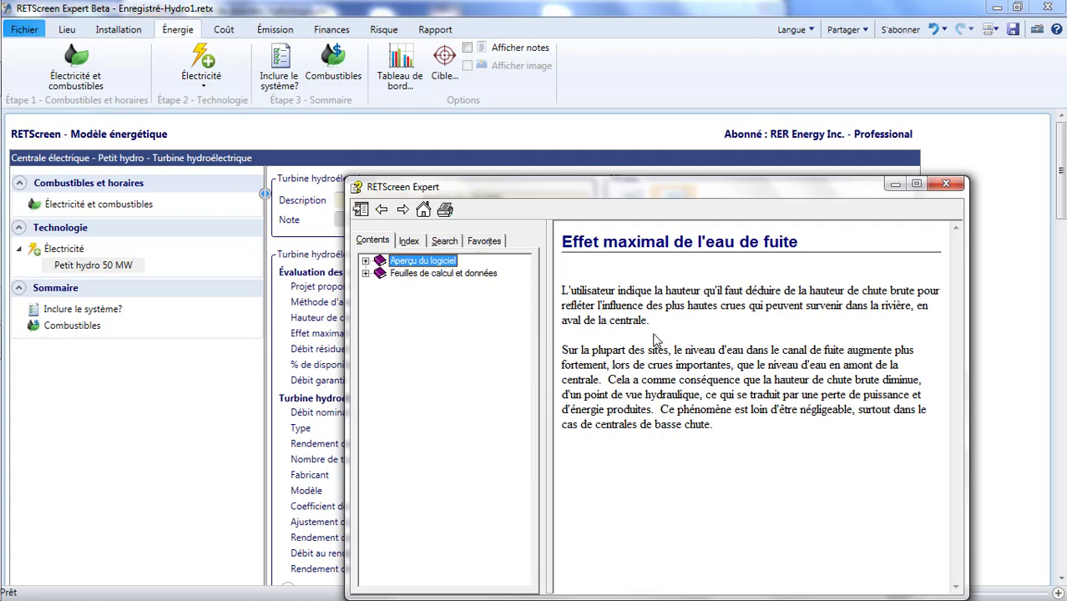
{"action": "left_click", "coordinate": [566, 353]}
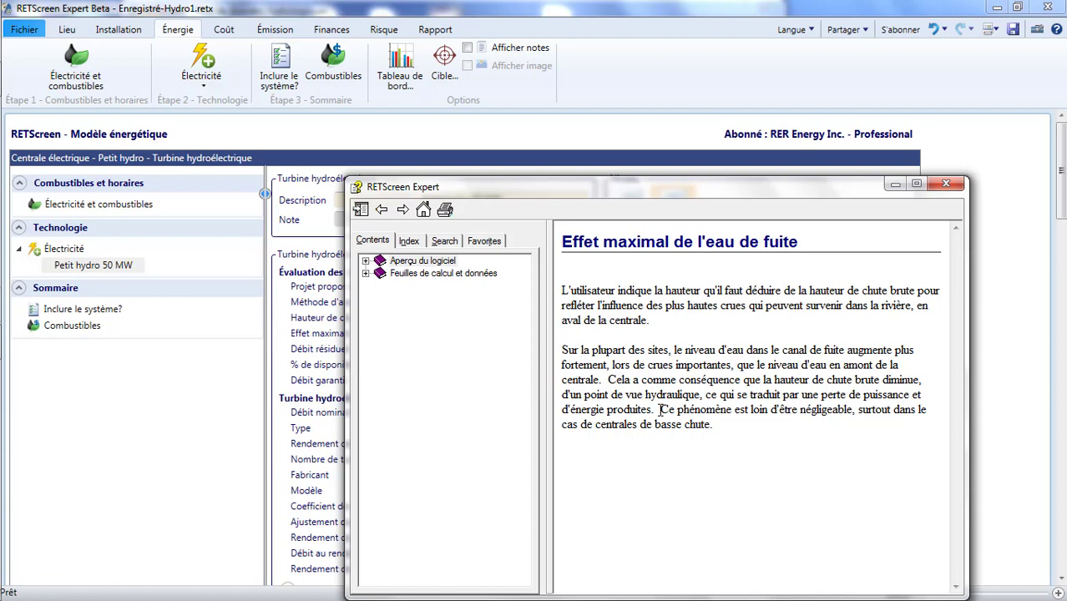
{"action": "left_click_drag", "start_coordinate": [660, 409], "coordinate": [716, 426]}
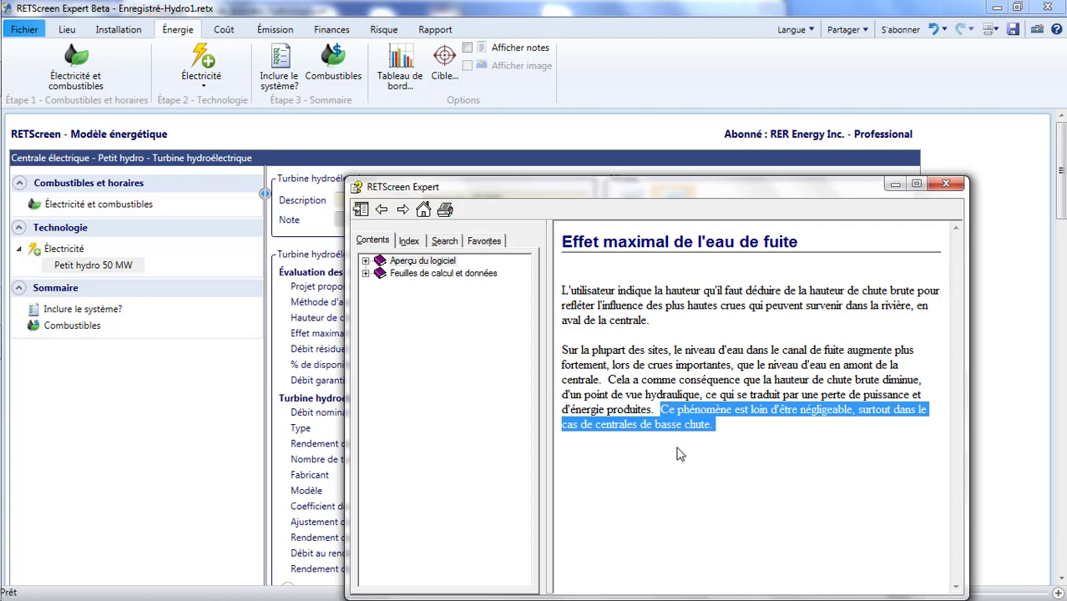
{"action": "left_click", "coordinate": [946, 184]}
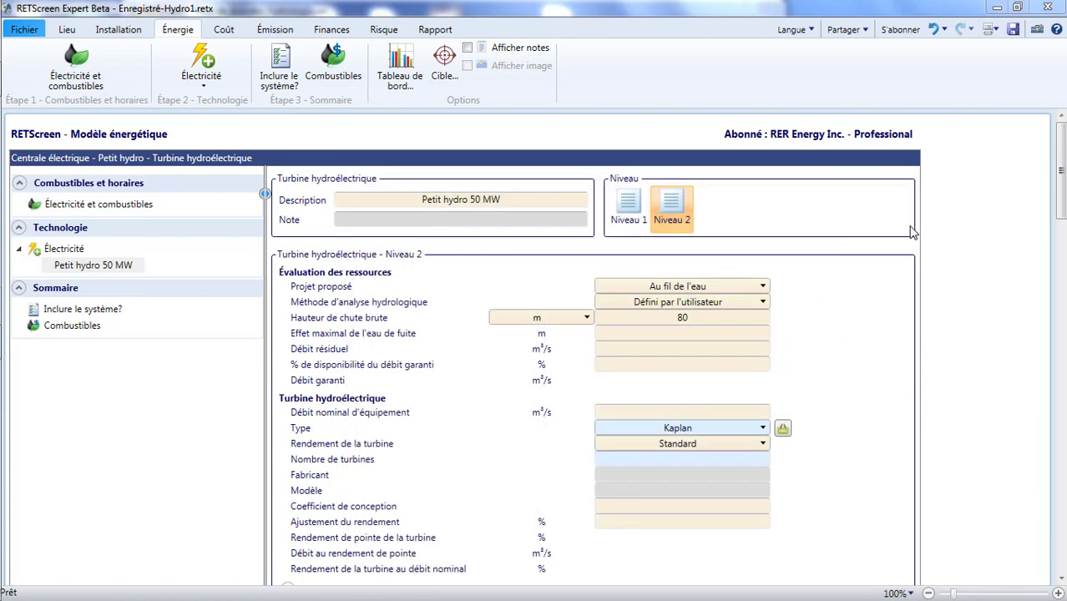
Set the maximum tailwater effect (Effet maximal de l'eau de fuite) to 2 m and the residual flow to 10 m³/s
{"action": "left_click", "coordinate": [699, 335]}
{"action": "type", "text": "2"}
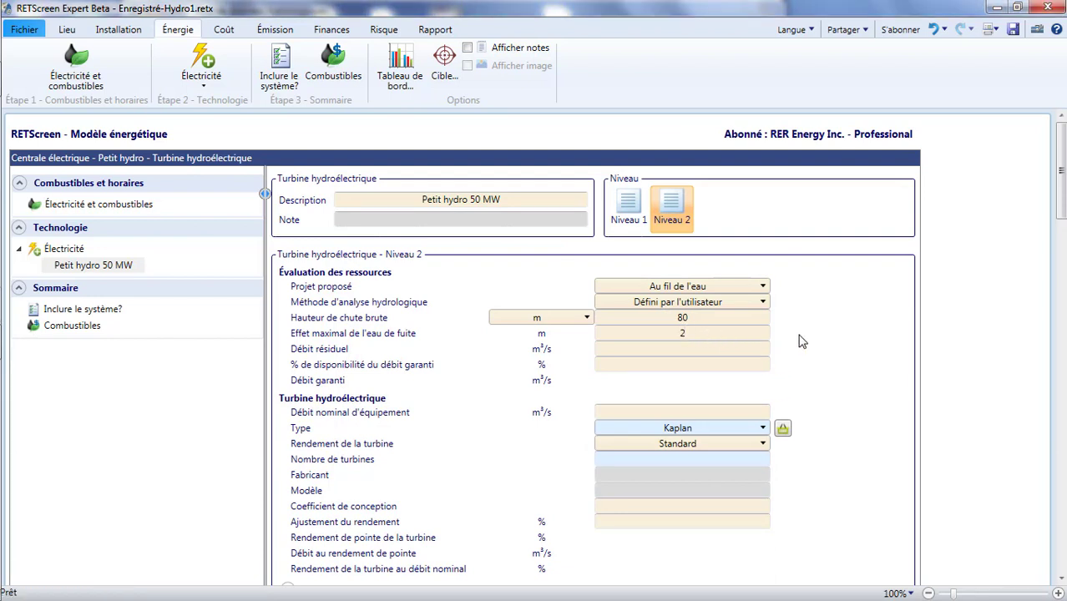
{"action": "left_click", "coordinate": [685, 350]}
{"action": "type", "text": "10"}
{"action": "left_click", "coordinate": [774, 366]}
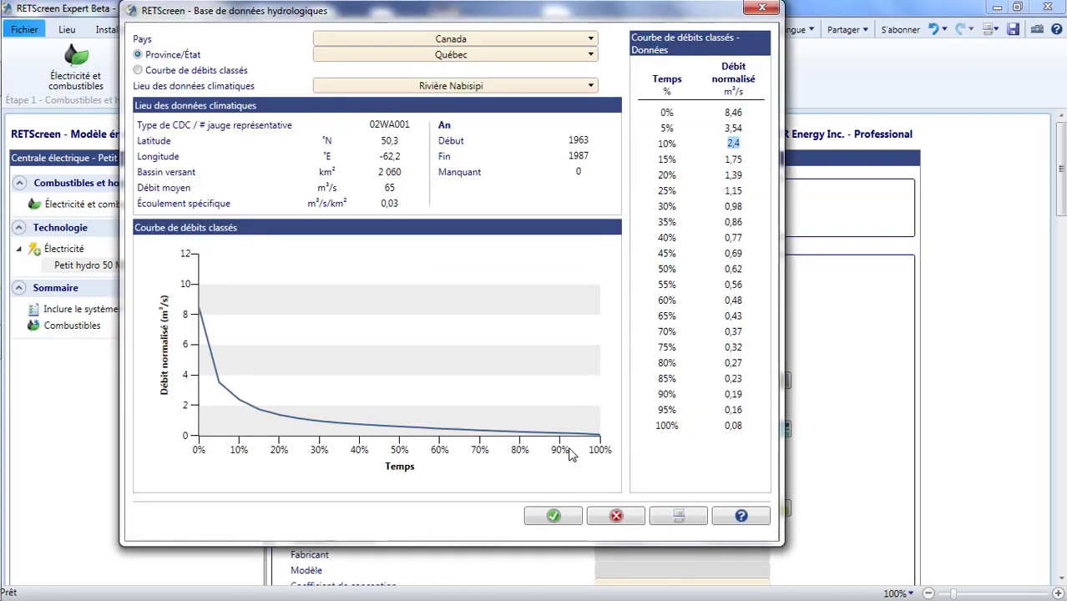
Leave the hydrology database and set the guaranteed flow availability (% de disponibilité du débit garanti) to 95%
{"action": "left_click", "coordinate": [553, 515]}
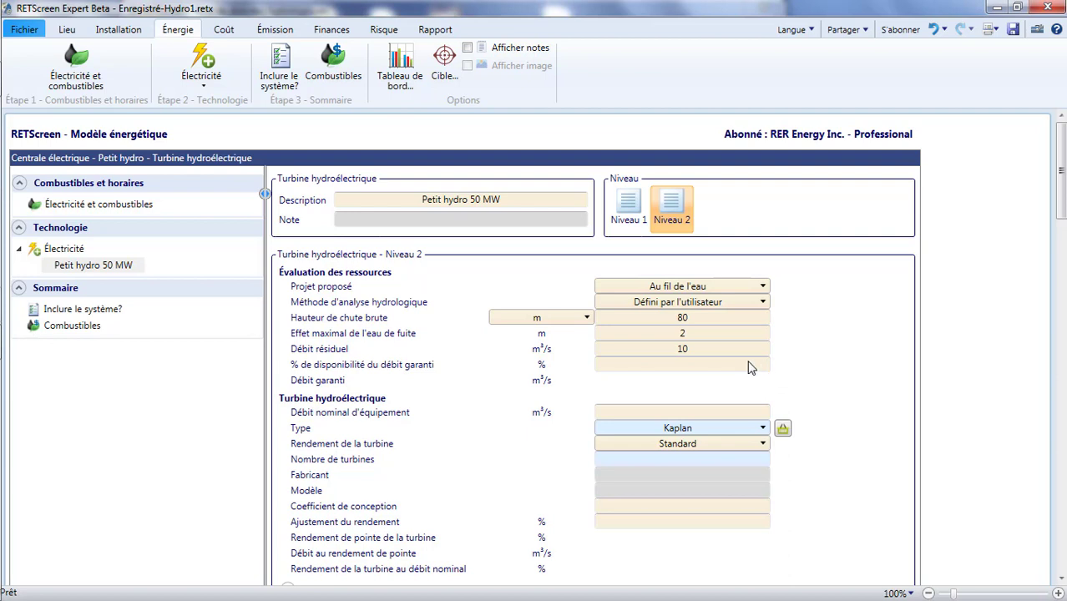
{"action": "left_click", "coordinate": [688, 365]}
{"action": "type", "text": "95"}
{"action": "key", "text": "Return"}
In the flow-duration table, enter flows of 645, 230, 149, 116 and 97 m³/s for 0% to 20%
{"action": "scroll", "coordinate": [719, 380], "scroll_direction": "down", "scroll_amount": 1}
{"action": "scroll", "coordinate": [719, 381], "scroll_direction": "down", "scroll_amount": 1}
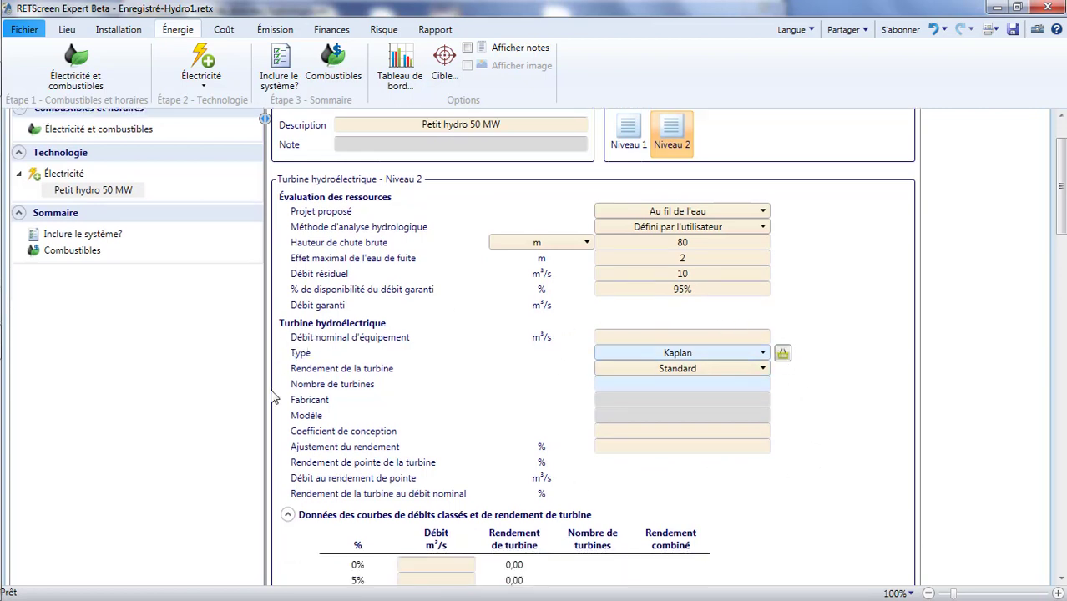
{"action": "scroll", "coordinate": [584, 347], "scroll_direction": "down", "scroll_amount": 9}
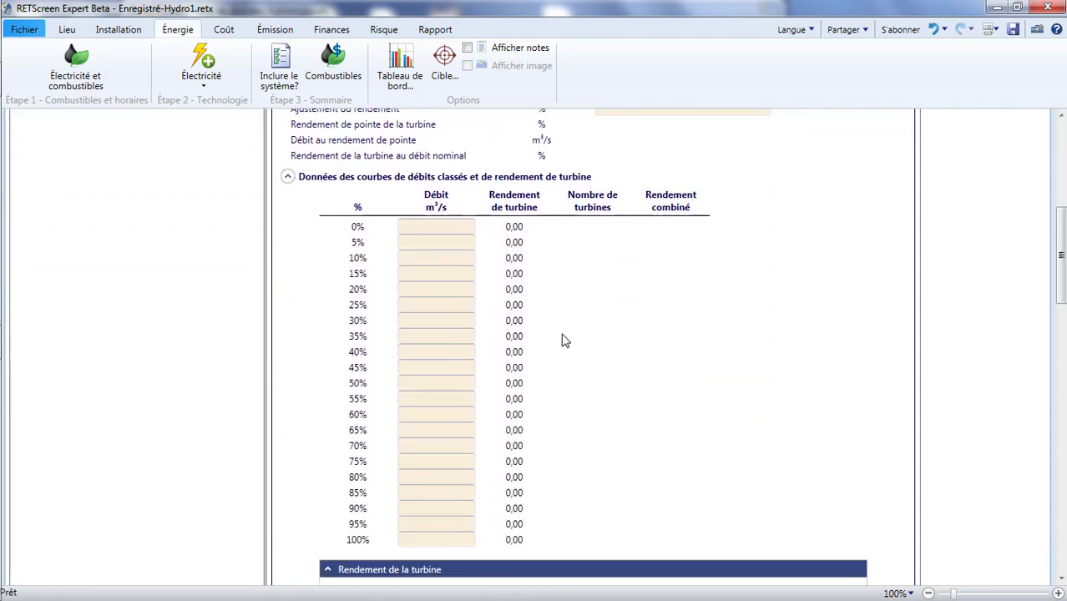
{"action": "left_click", "coordinate": [441, 229]}
{"action": "type", "text": "645"}
{"action": "key", "text": "Tab"}
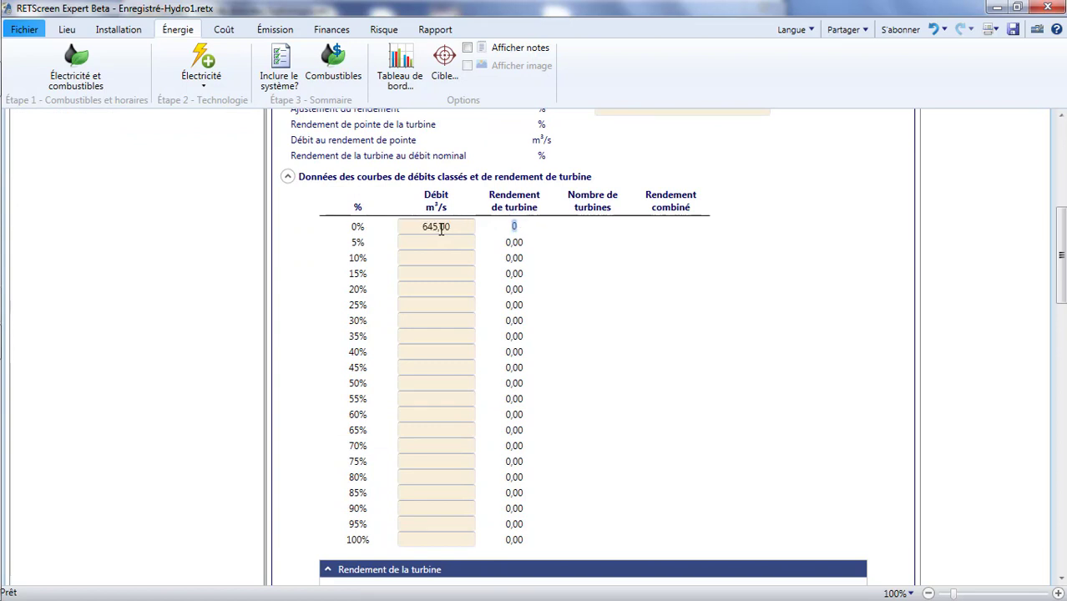
{"action": "left_click", "coordinate": [434, 243]}
{"action": "type", "text": "230"}
{"action": "key", "text": "Return"}
{"action": "type", "text": "149"}
{"action": "key", "text": "Return"}
{"action": "type", "text": "116"}
{"action": "key", "text": "Return"}
{"action": "type", "text": "97"}
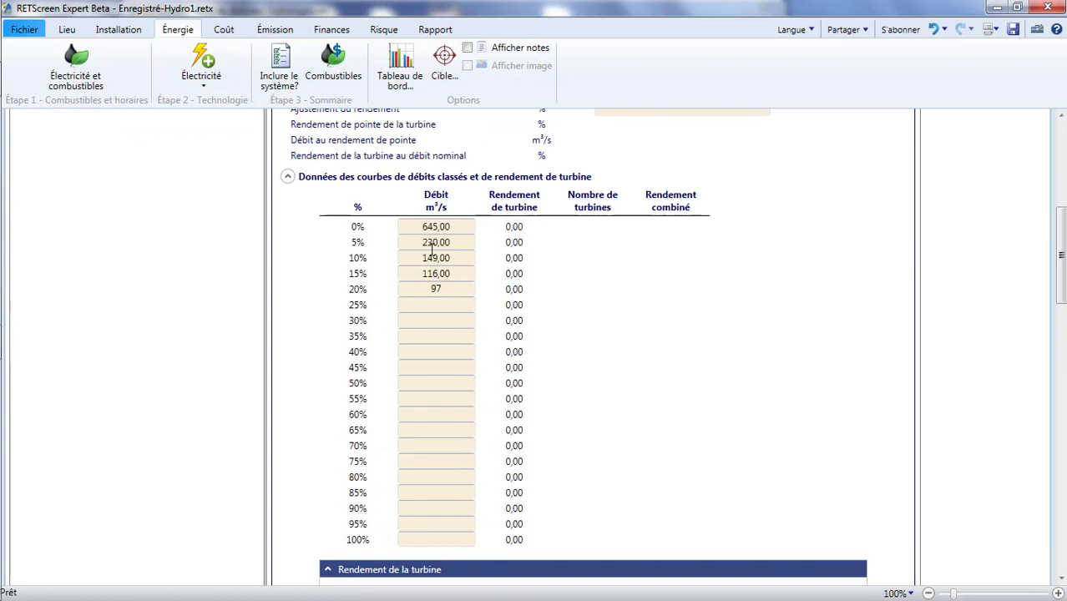
Enter flows 83, 73, 65, 58, 52, 46, 41, 36, 31, 25, 21, 18, 16, 15, 13 and 10 m³/s for 25% to 100%
{"action": "type", "text": " 83 73 65 58 52"}
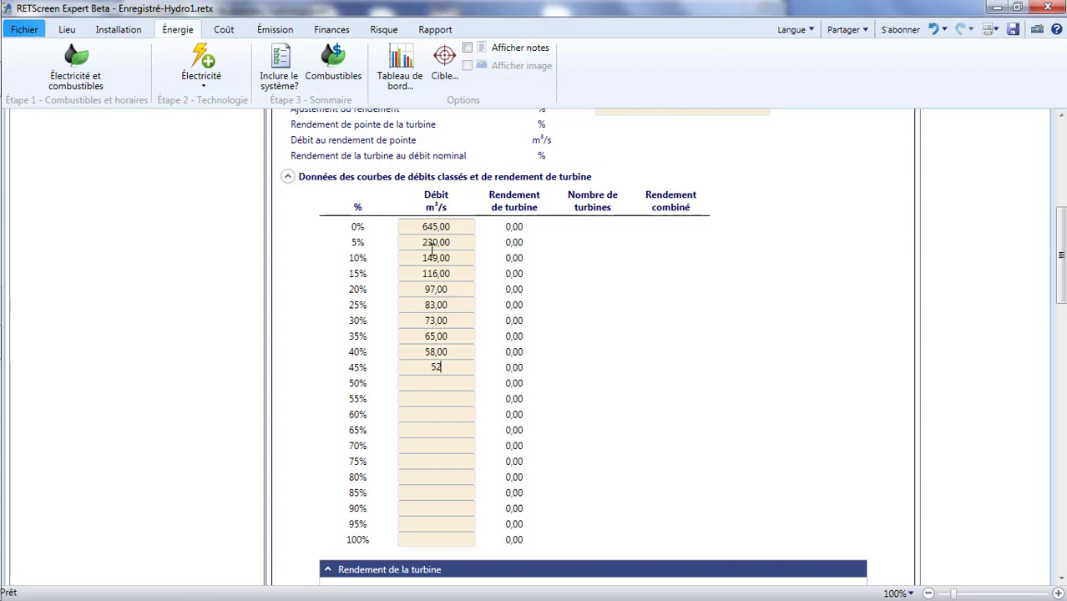
{"action": "type", "text": " 46 41 36 31 25 21"}
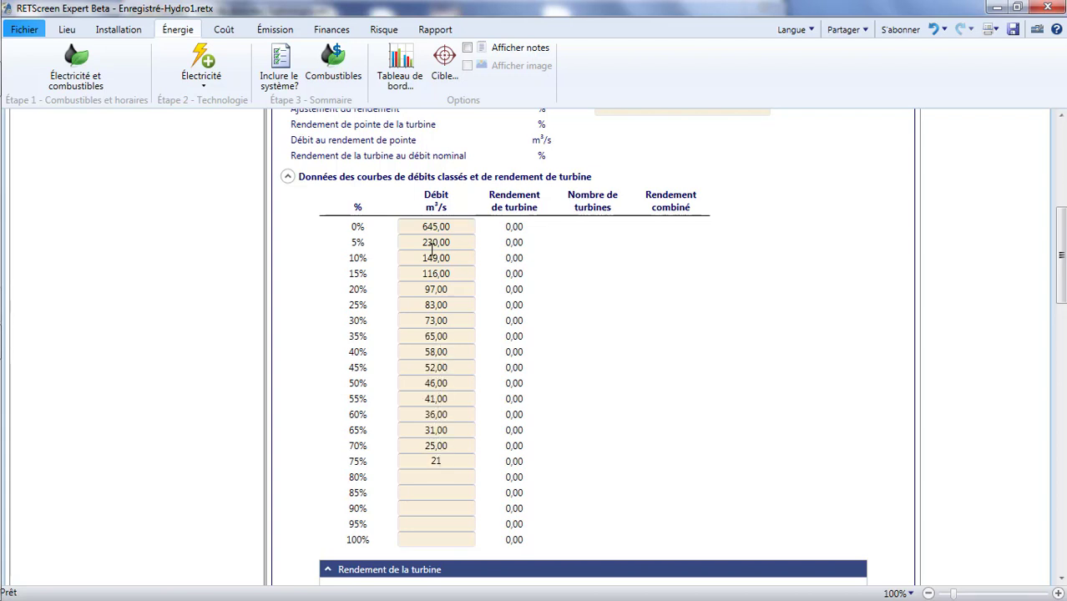
{"action": "type", "text": " 18 16 15 13 10"}
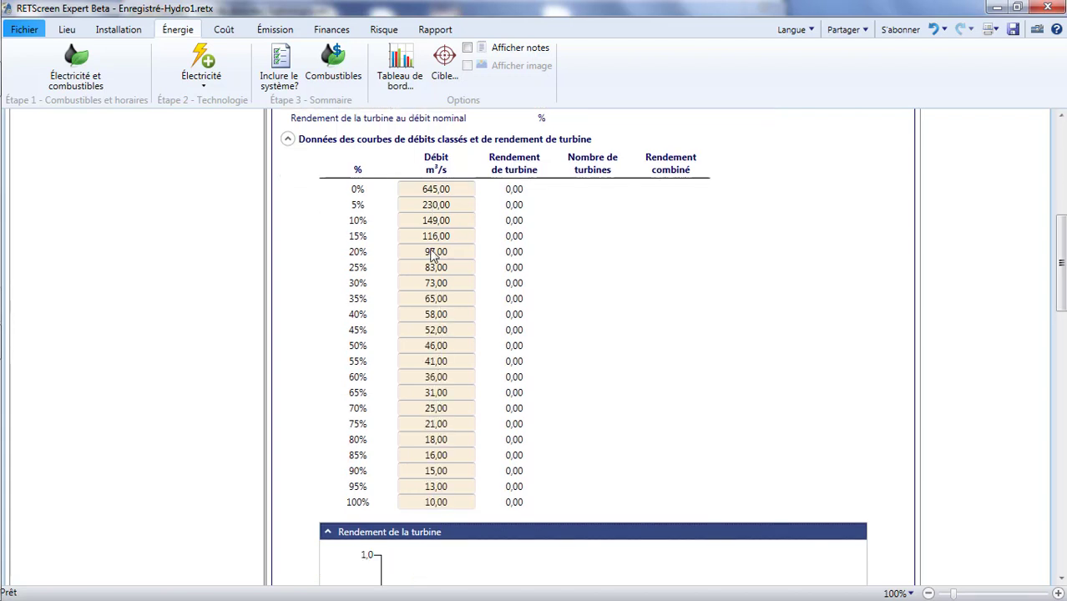
Set the available flow adjustment factor (Facteur d'ajustement du débit disponible) in the Sommaire section to 1
{"action": "scroll", "coordinate": [433, 256], "scroll_direction": "down", "scroll_amount": 10}
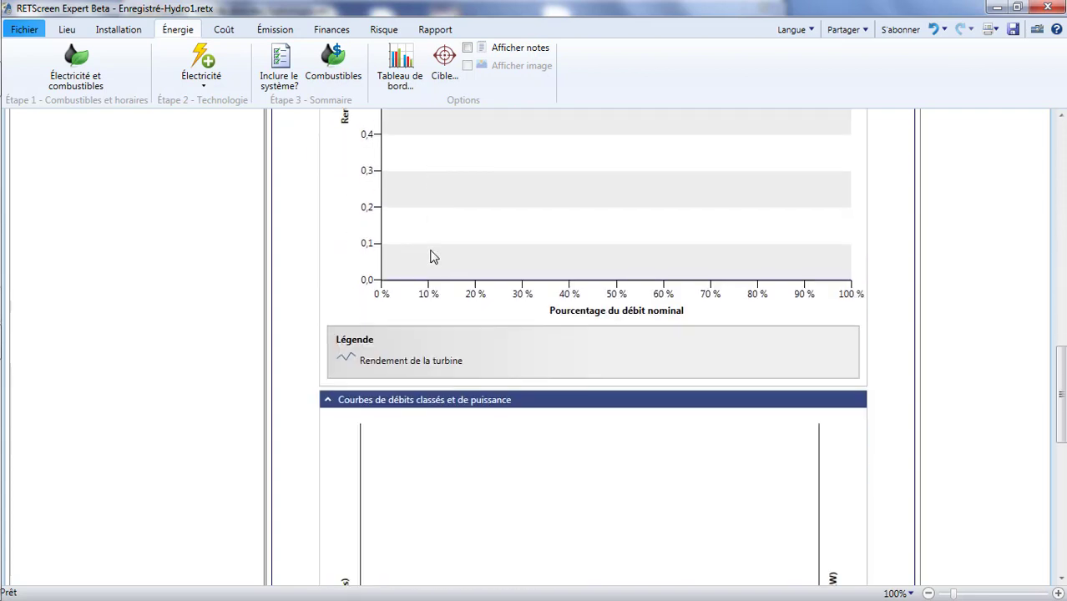
{"action": "scroll", "coordinate": [433, 256], "scroll_direction": "down", "scroll_amount": 7}
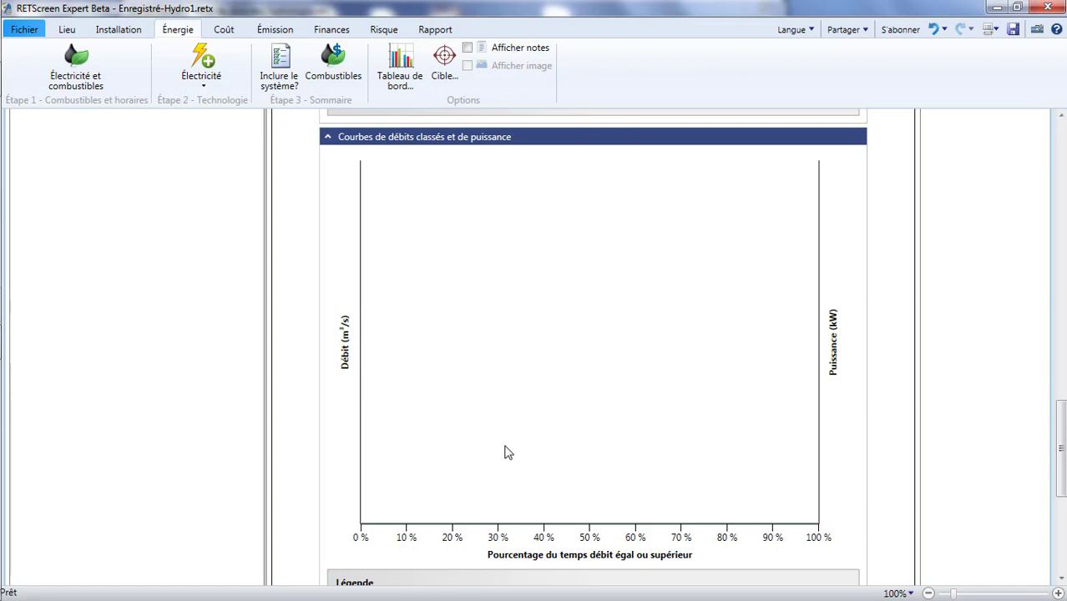
{"action": "scroll", "coordinate": [505, 452], "scroll_direction": "down", "scroll_amount": 5}
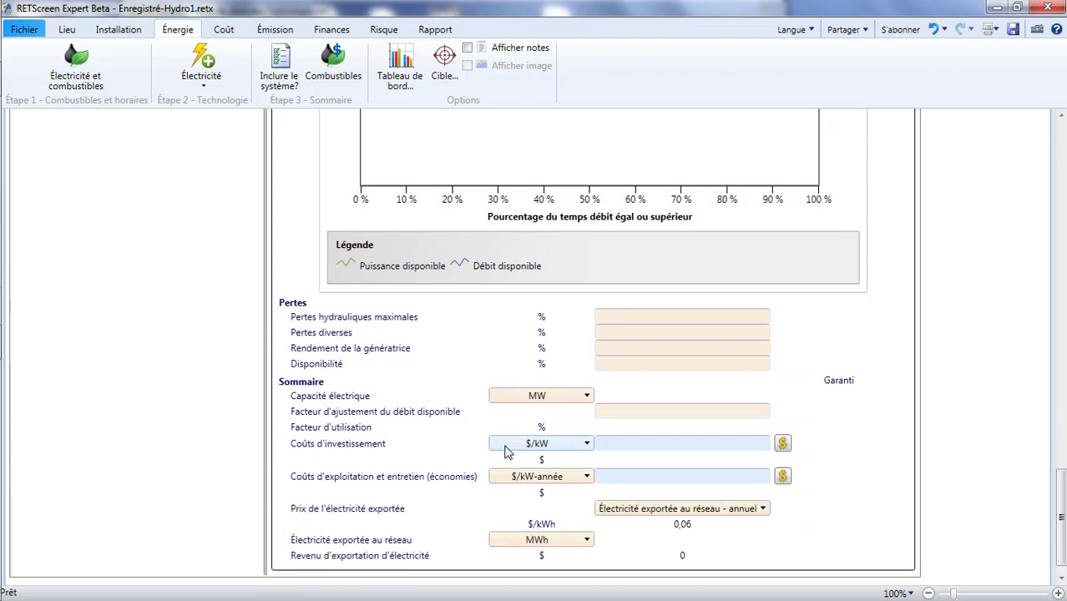
{"action": "left_click", "coordinate": [694, 412]}
{"action": "type", "text": "1"}
{"action": "type", "text": ".05"}
{"action": "key", "text": "BackSpace"}
{"action": "key", "text": "BackSpace"}
{"action": "key", "text": "BackSpace"}
{"action": "key", "text": "BackSpace"}
{"action": "type", "text": "0"}
{"action": "key", "text": "BackSpace"}
{"action": "type", "text": "1"}
{"action": "left_click", "coordinate": [880, 426]}
Consult the help on turbine type and its Guide de sélection d'un type de turbine, widening the help window to show the whole chart
{"action": "scroll", "coordinate": [875, 424], "scroll_direction": "up", "scroll_amount": 2}
{"action": "scroll", "coordinate": [875, 424], "scroll_direction": "up", "scroll_amount": 7}
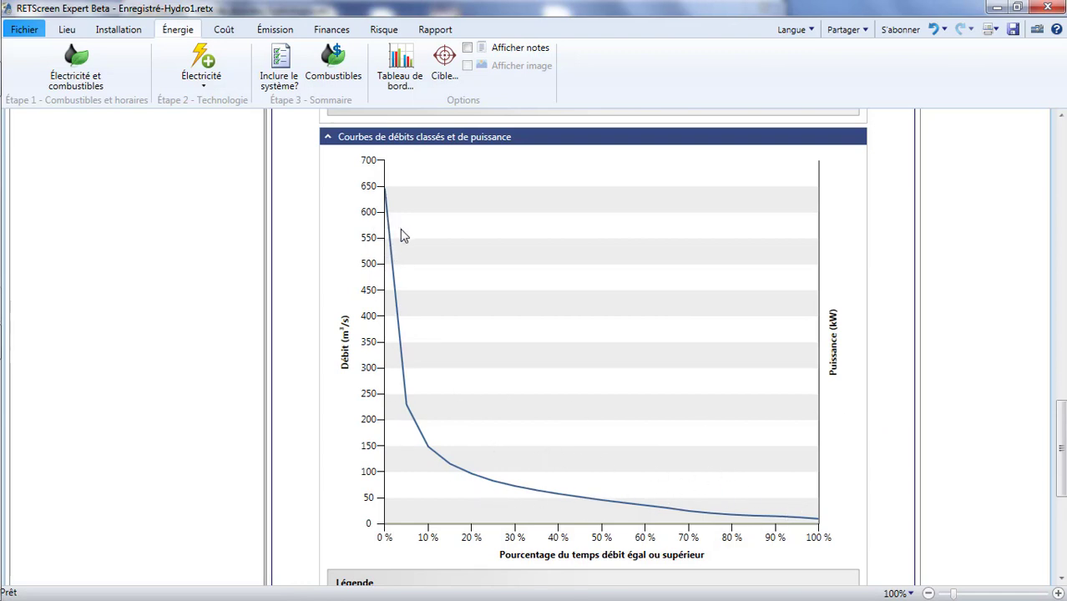
{"action": "scroll", "coordinate": [404, 233], "scroll_direction": "up", "scroll_amount": 14}
{"action": "scroll", "coordinate": [404, 233], "scroll_direction": "up", "scroll_amount": 17}
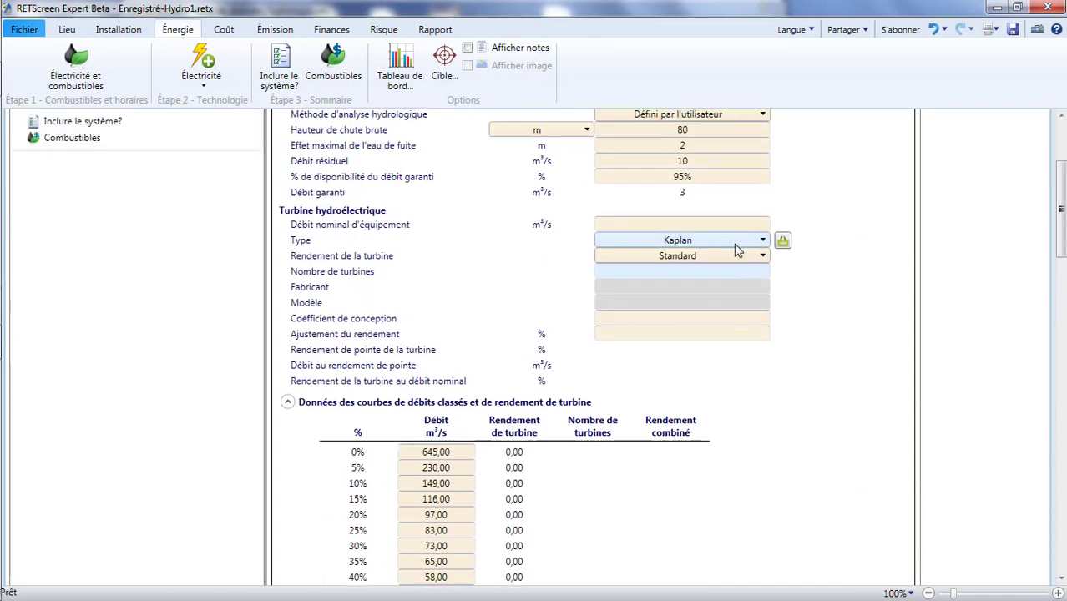
{"action": "left_click", "coordinate": [737, 242]}
{"action": "left_click", "coordinate": [762, 242]}
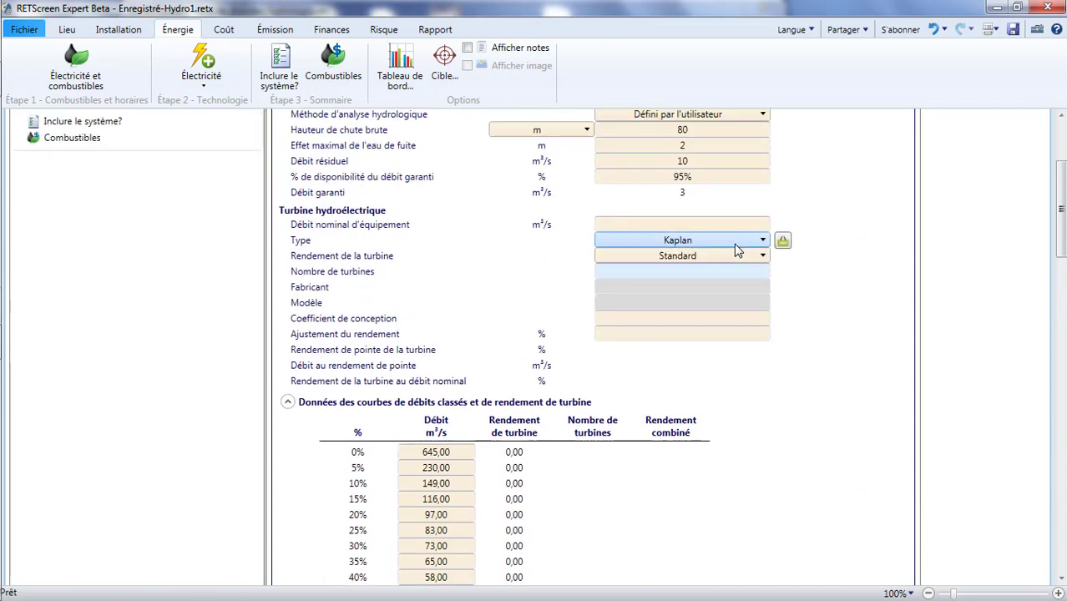
{"action": "left_click", "coordinate": [300, 240]}
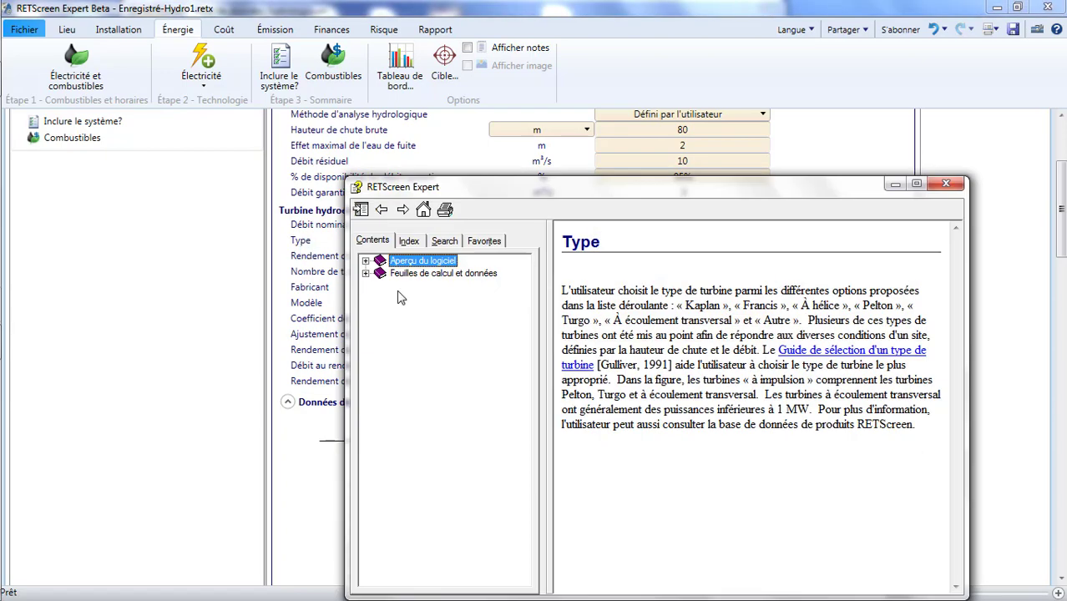
{"action": "left_click", "coordinate": [800, 354]}
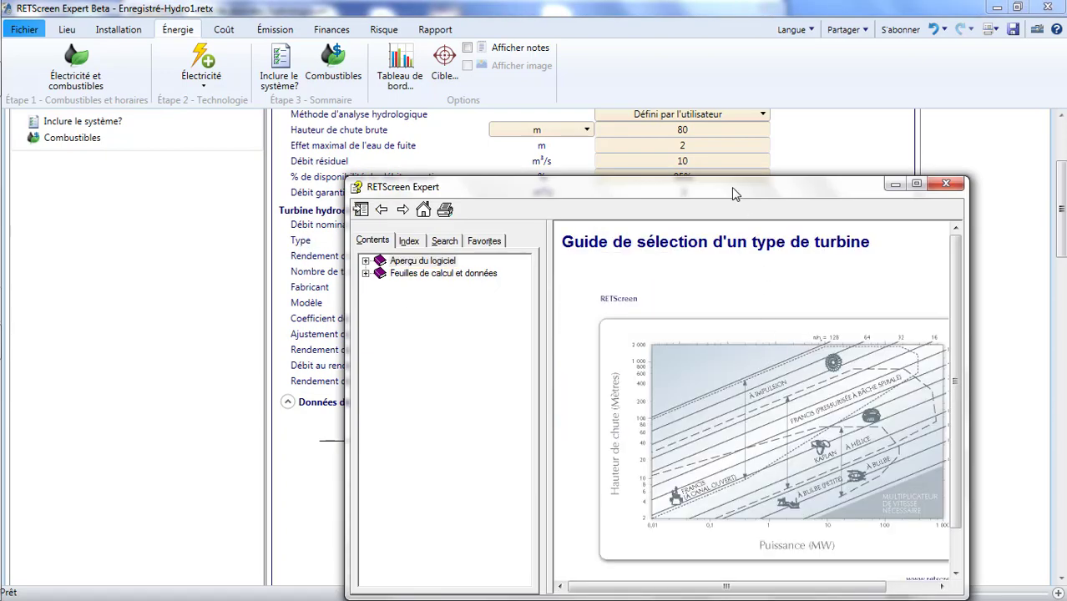
{"action": "left_click_drag", "start_coordinate": [731, 187], "coordinate": [543, 99]}
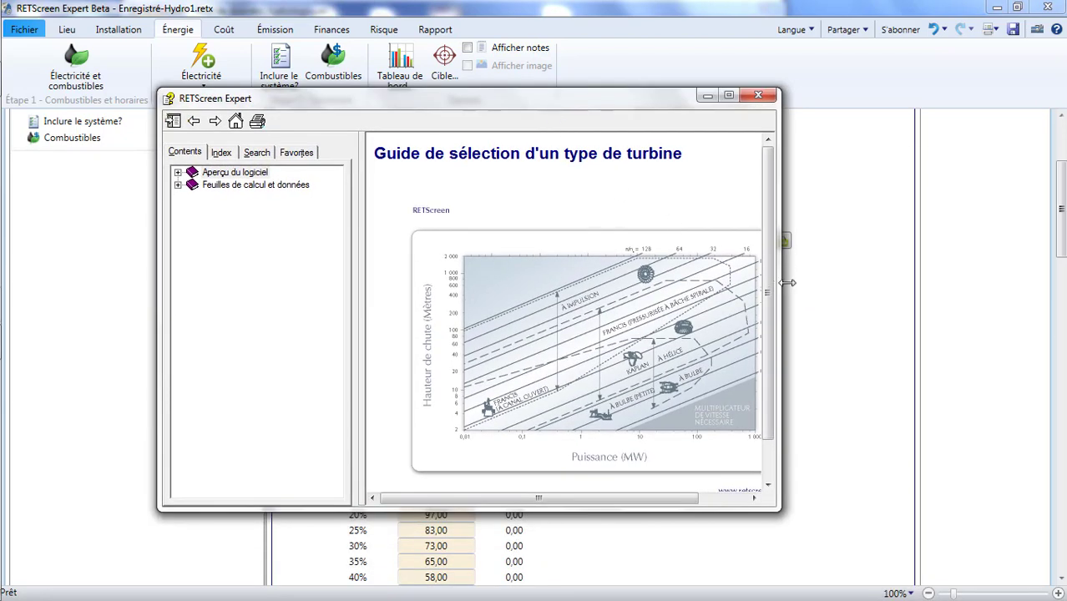
{"action": "left_click_drag", "start_coordinate": [787, 283], "coordinate": [868, 288]}
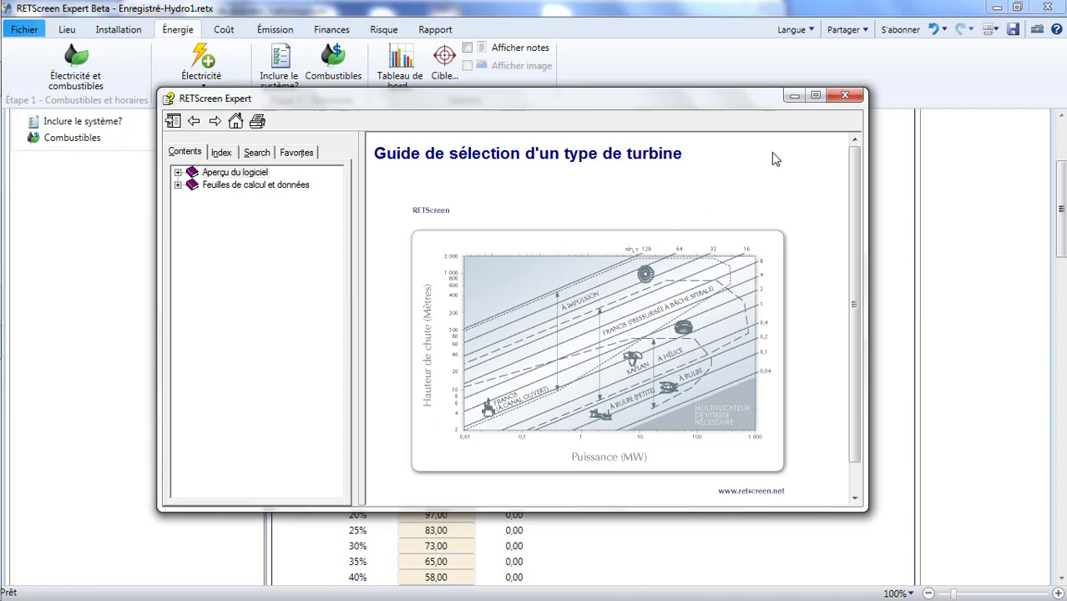
Close the turbine selection guide and set the hydro turbine type to Francis
{"action": "left_click", "coordinate": [843, 96]}
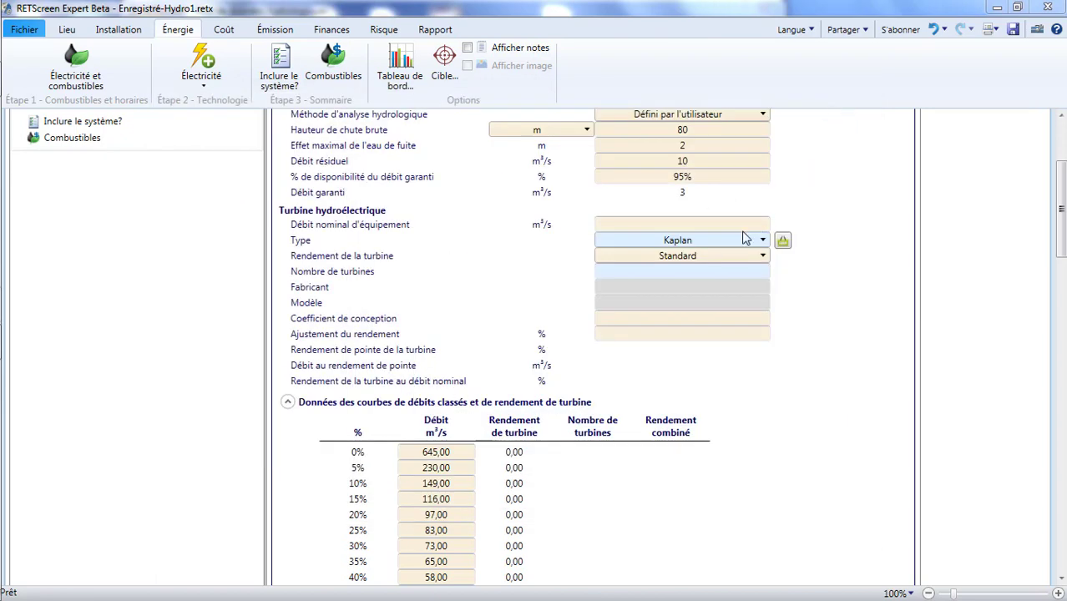
{"action": "left_click", "coordinate": [745, 240]}
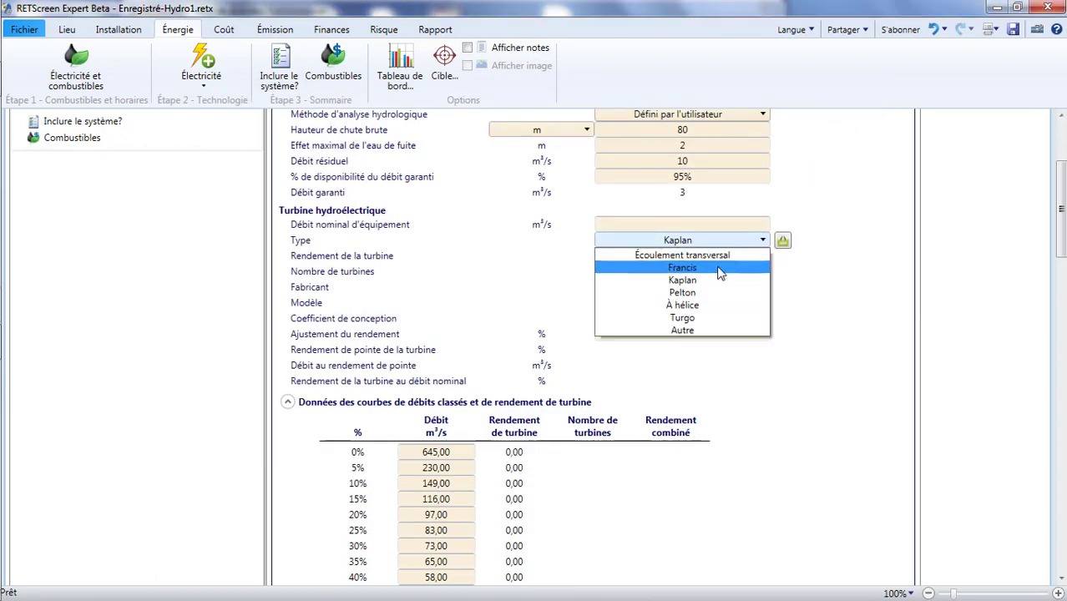
{"action": "left_click", "coordinate": [720, 268]}
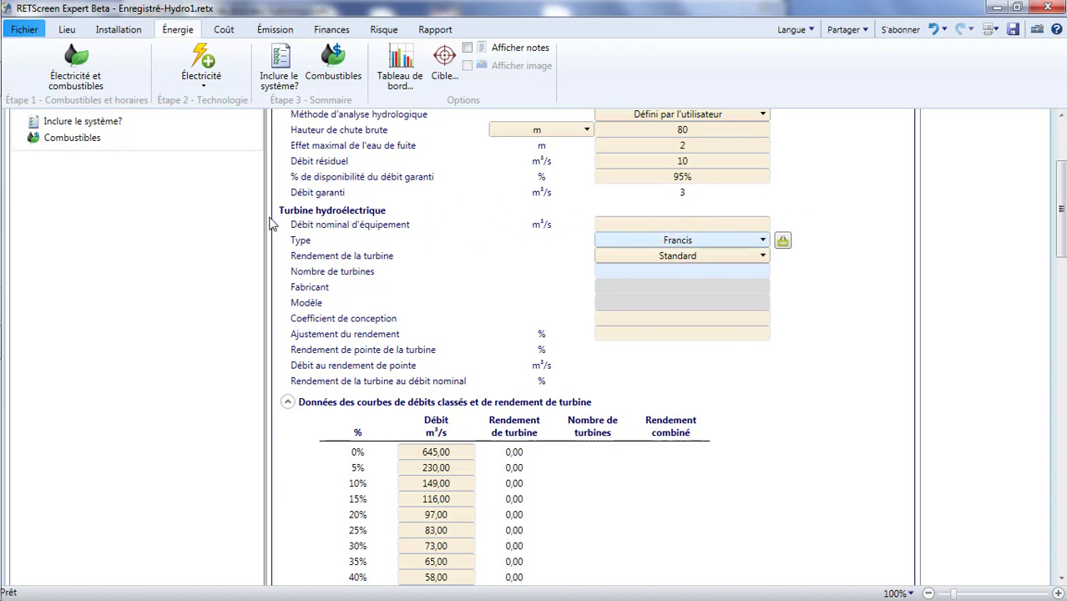
Consult the help on Débit nominal d'équipement and its 30 % of the time guideline, and set the design flow to 70 m³/s
{"action": "left_click", "coordinate": [678, 224]}
{"action": "left_click", "coordinate": [399, 226]}
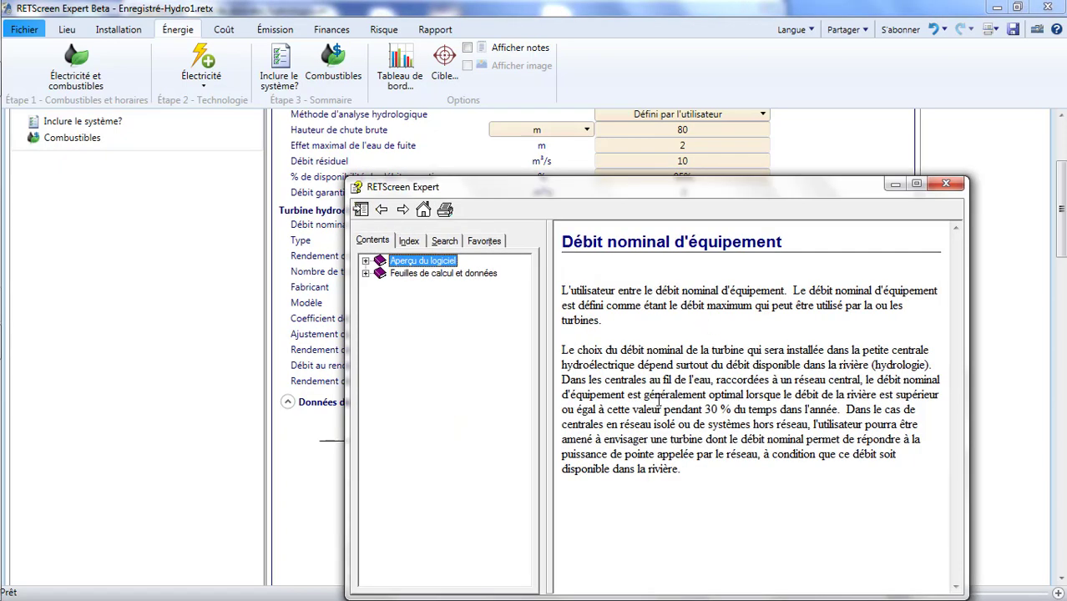
{"action": "left_click_drag", "start_coordinate": [707, 409], "coordinate": [836, 410]}
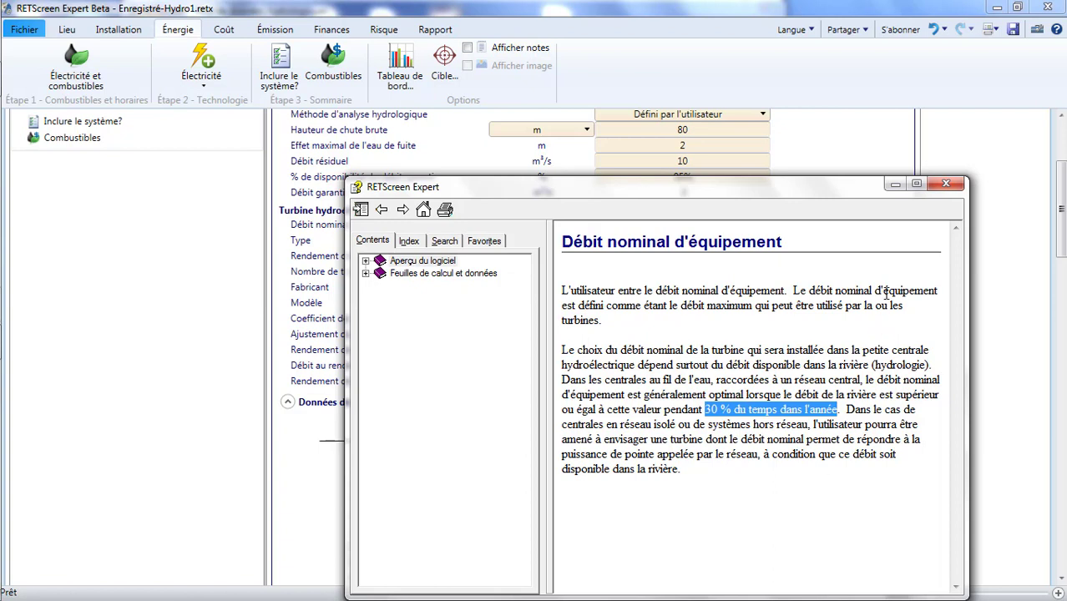
{"action": "left_click", "coordinate": [954, 186]}
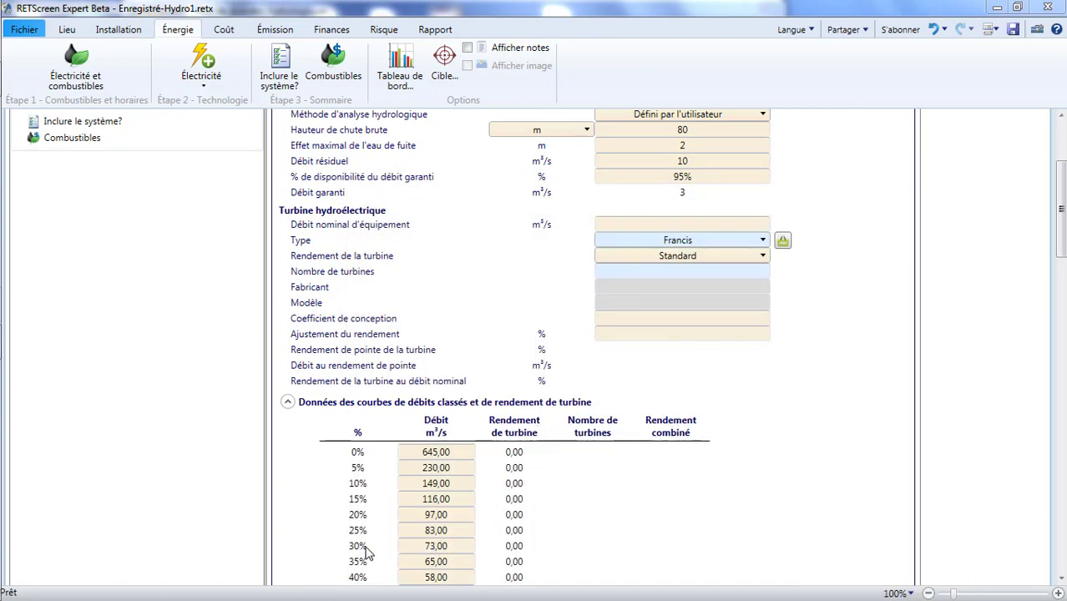
{"action": "left_click", "coordinate": [681, 227]}
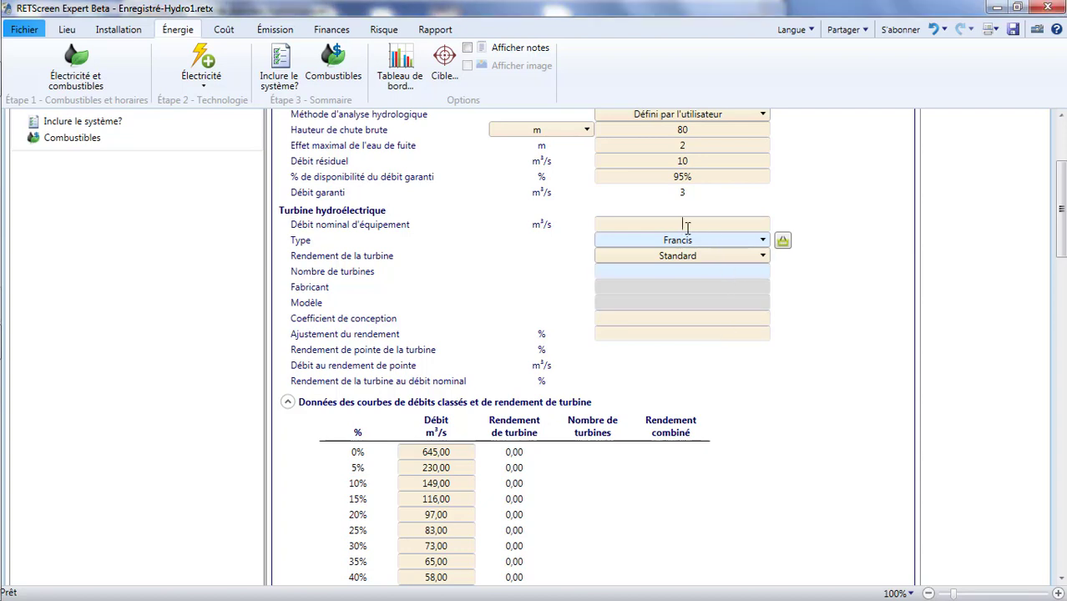
{"action": "type", "text": "70"}
Switch the turbine efficiency (Rendement de la turbine) to Défini par l'utilisateur and examine the efficiency column of the flow-duration table
{"action": "left_click", "coordinate": [705, 255]}
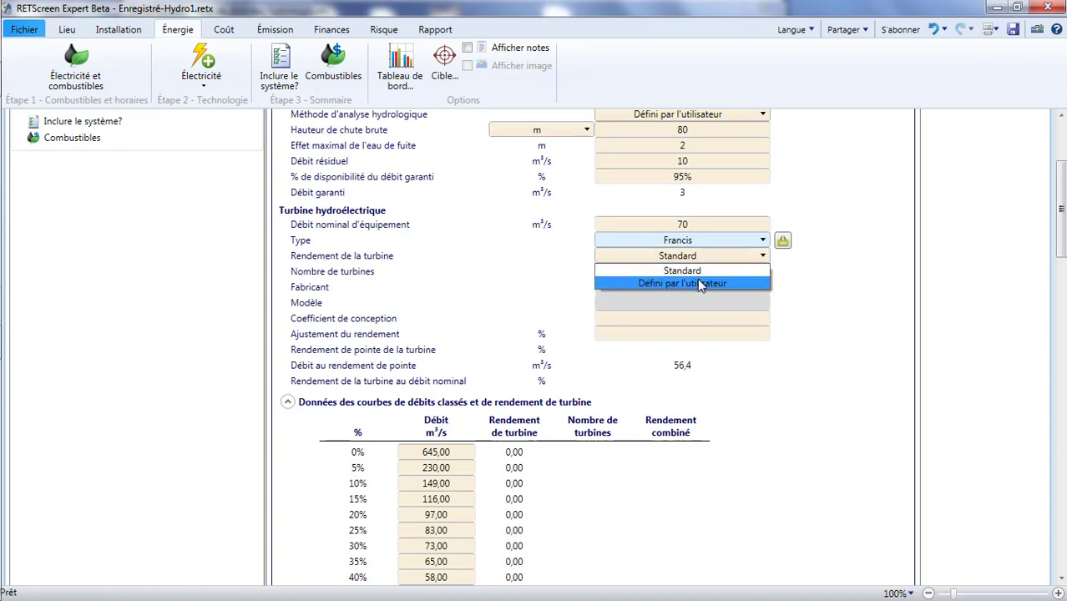
{"action": "left_click", "coordinate": [697, 283]}
{"action": "scroll", "coordinate": [622, 412], "scroll_direction": "down", "scroll_amount": 5}
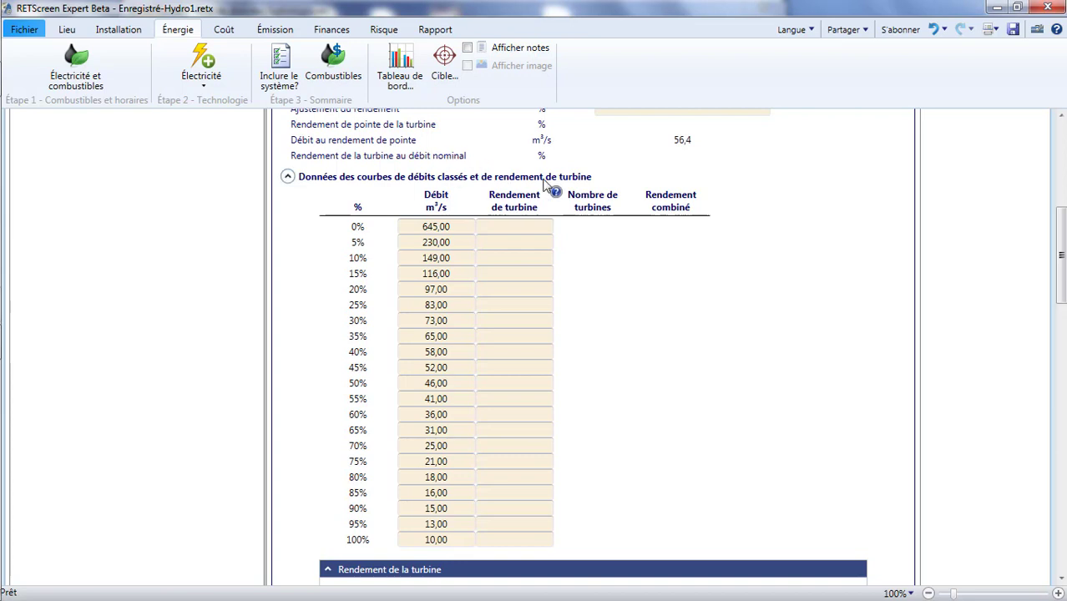
{"action": "scroll", "coordinate": [543, 184], "scroll_direction": "up", "scroll_amount": 2}
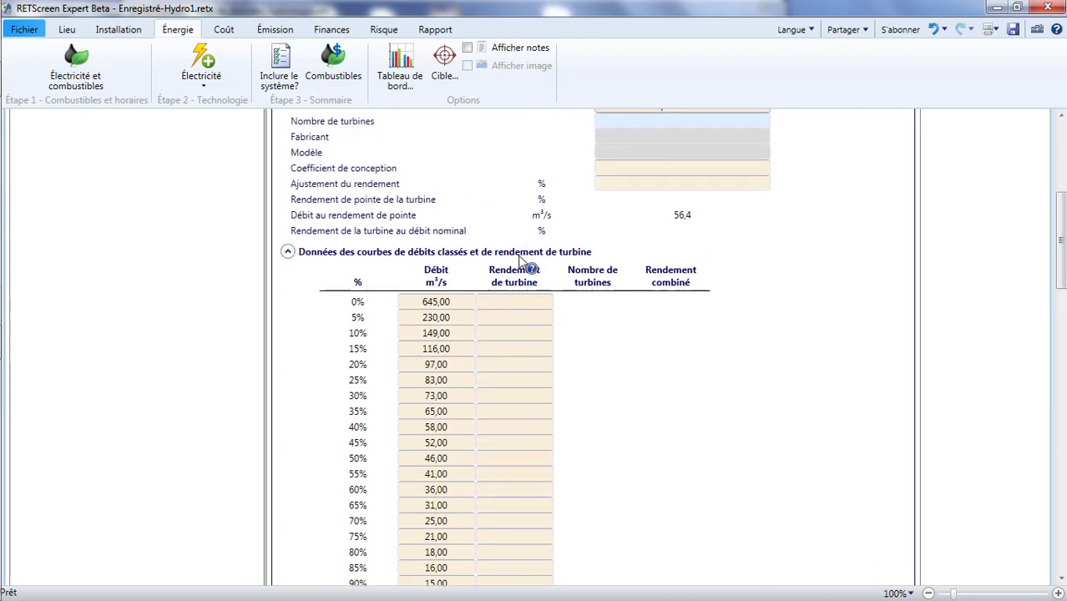
{"action": "scroll", "coordinate": [523, 258], "scroll_direction": "up", "scroll_amount": 3}
{"action": "scroll", "coordinate": [522, 259], "scroll_direction": "up", "scroll_amount": 1}
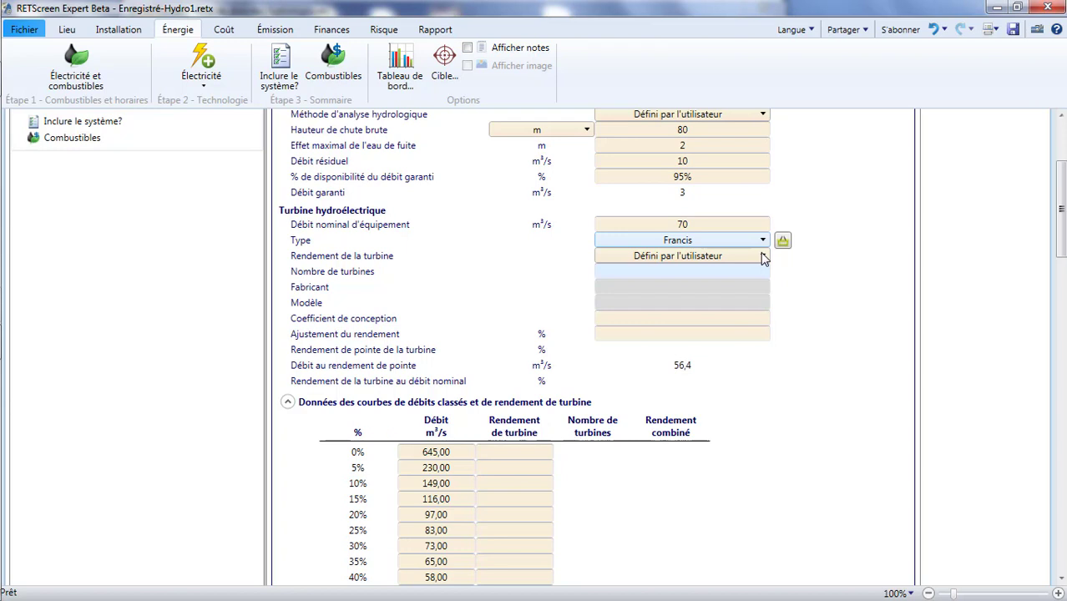
Set the turbine efficiency back to Standard and the number of turbines to 2
{"action": "left_click", "coordinate": [762, 256]}
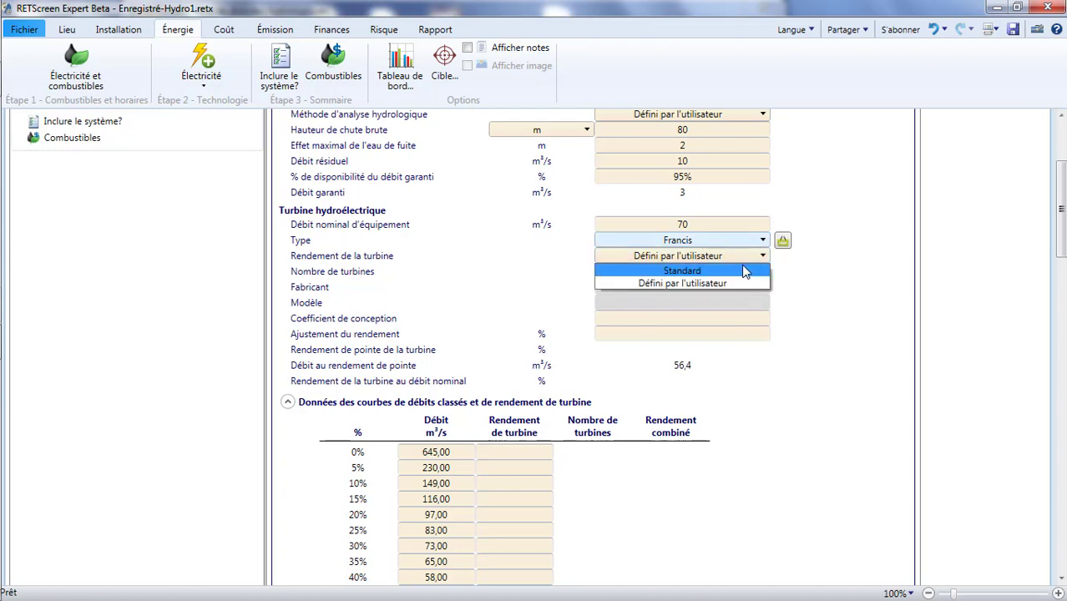
{"action": "left_click", "coordinate": [738, 271]}
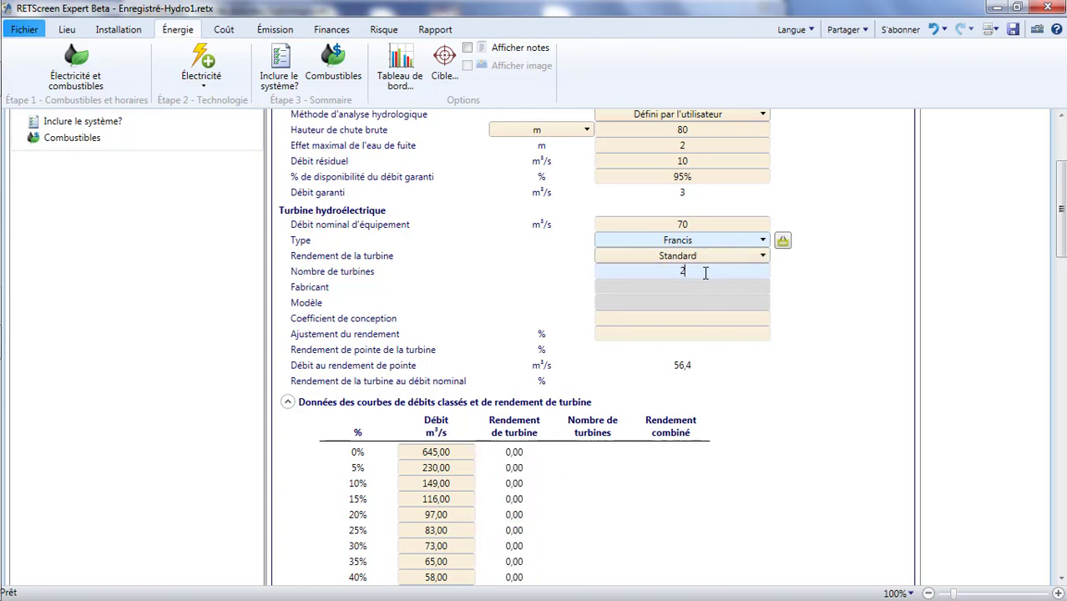
{"action": "left_click", "coordinate": [813, 281]}
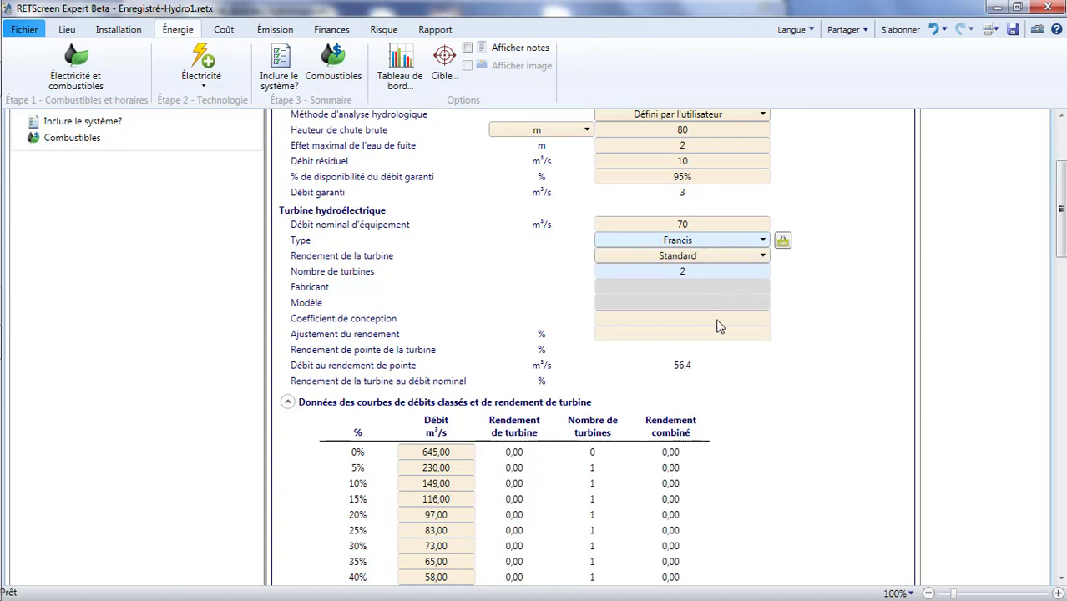
Consult the help on Coefficient de conception and its table of values by turbine manufacturing method, repositioning and widening the help window
{"action": "left_click", "coordinate": [316, 320]}
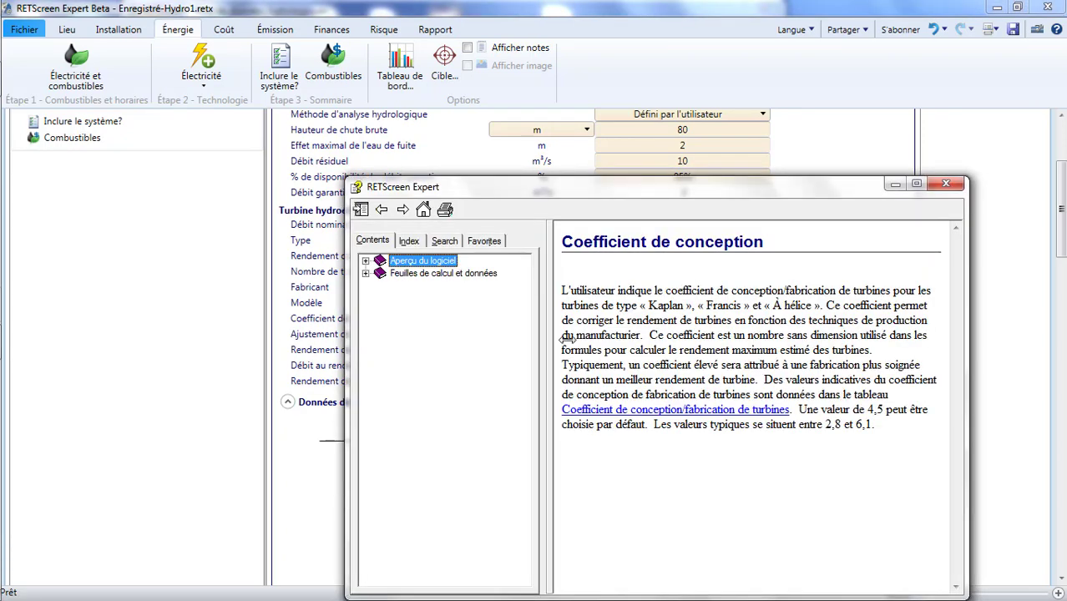
{"action": "left_click_drag", "start_coordinate": [866, 408], "coordinate": [644, 429]}
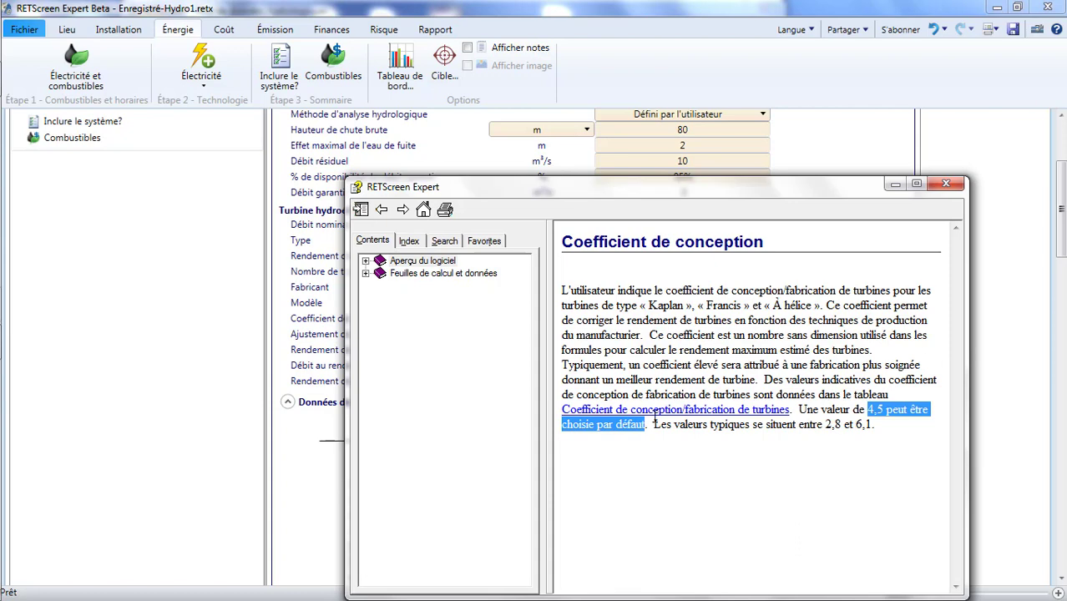
{"action": "left_click", "coordinate": [668, 410]}
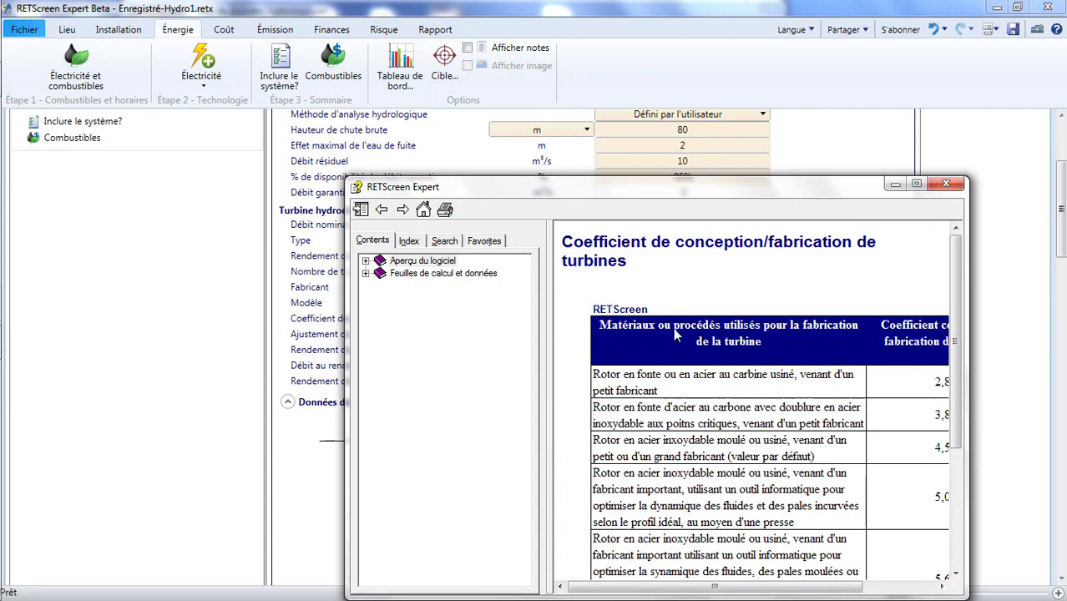
{"action": "left_click_drag", "start_coordinate": [681, 188], "coordinate": [460, 132]}
{"action": "left_click_drag", "start_coordinate": [755, 291], "coordinate": [860, 290]}
{"action": "scroll", "coordinate": [844, 287], "scroll_direction": "down", "scroll_amount": 3}
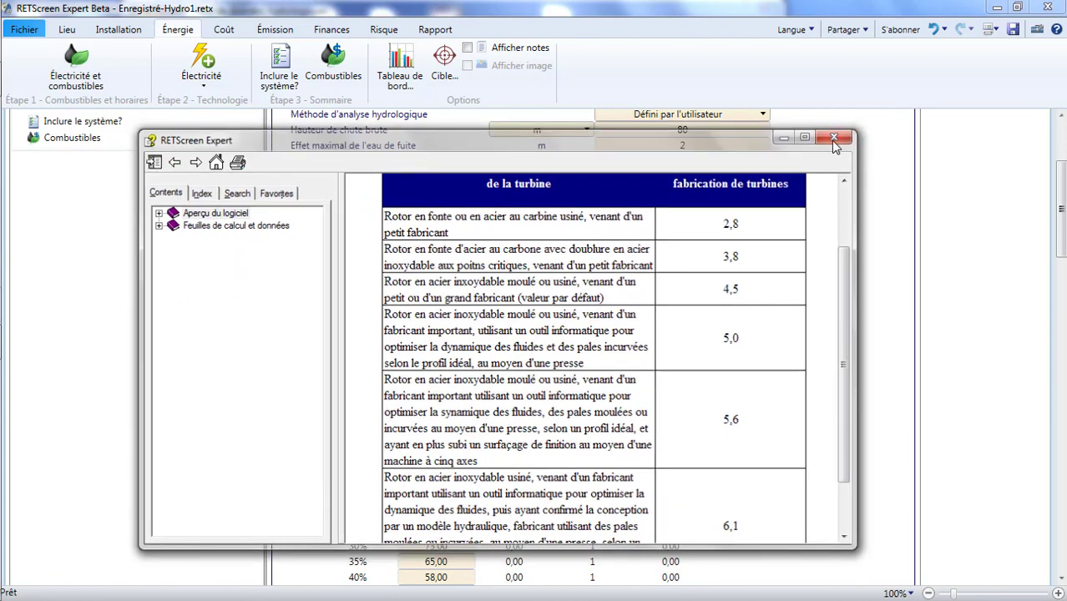
Close the help and set the design coefficient to 4,5 and the efficiency adjustment (Ajustement du rendement) to 0%
{"action": "left_click", "coordinate": [836, 136]}
{"action": "type", "text": ",5"}
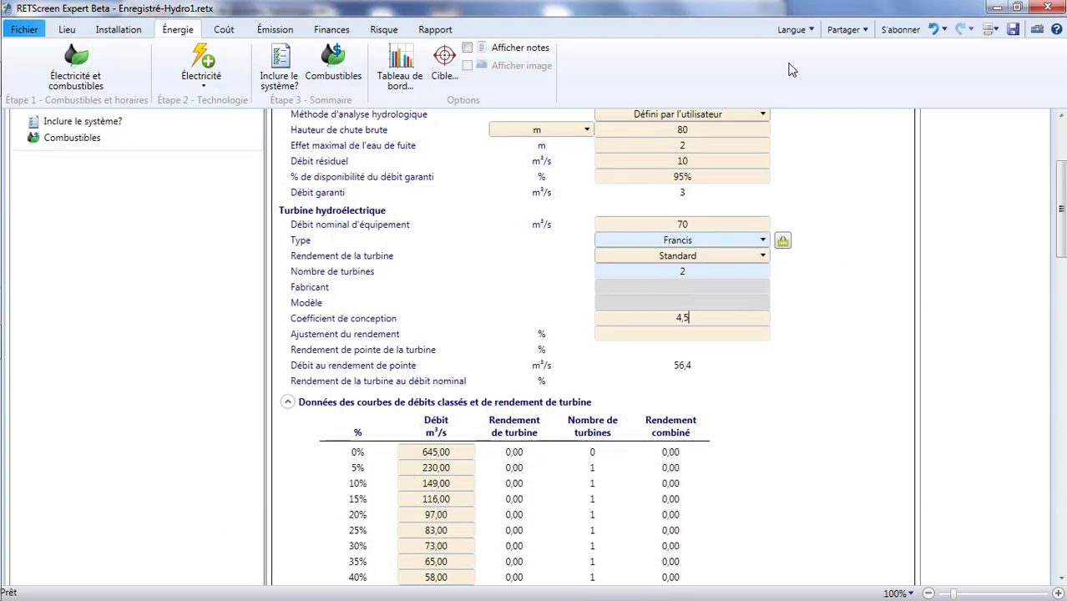
{"action": "left_click", "coordinate": [741, 292]}
Examine the turbine efficiencies, turbine counts and combined efficiency in the table, the Rendement de la turbine curve and the turbine parameters
{"action": "scroll", "coordinate": [782, 336], "scroll_direction": "down", "scroll_amount": 5}
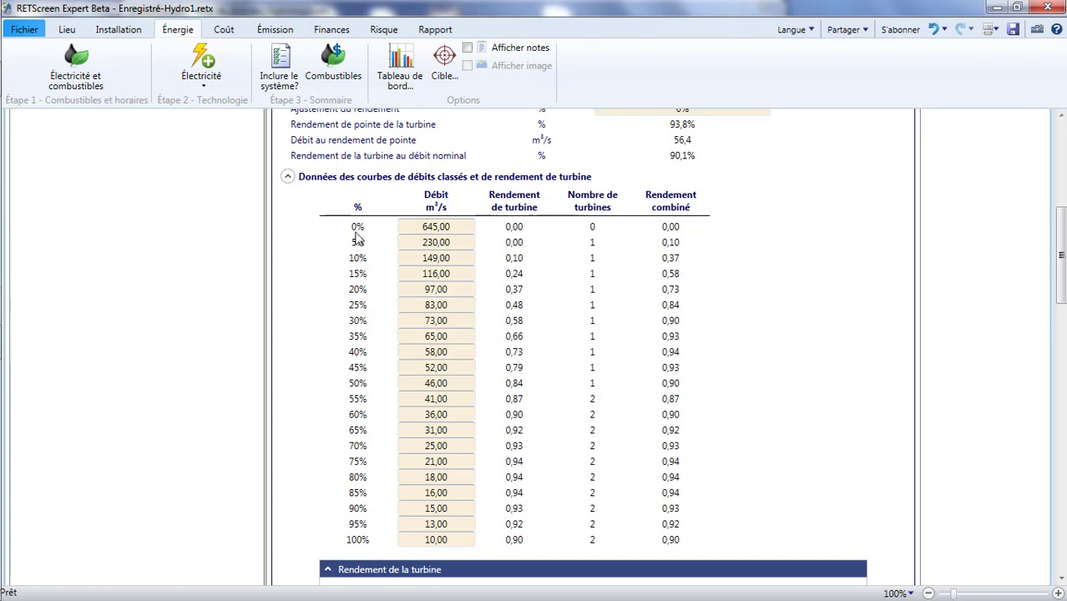
{"action": "scroll", "coordinate": [436, 196], "scroll_direction": "up", "scroll_amount": 3}
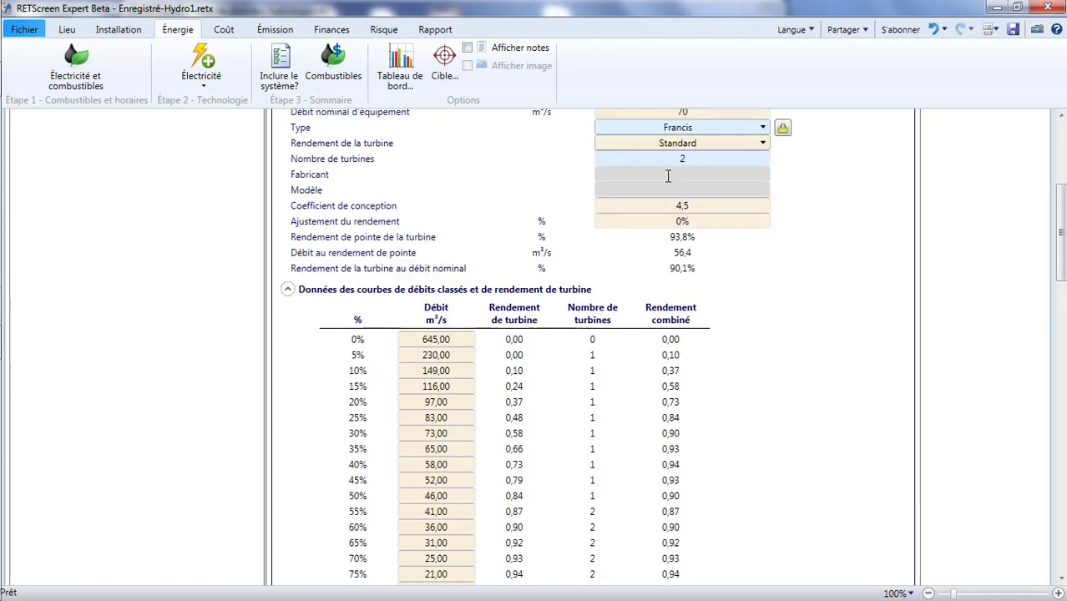
{"action": "scroll", "coordinate": [684, 115], "scroll_direction": "up", "scroll_amount": 1}
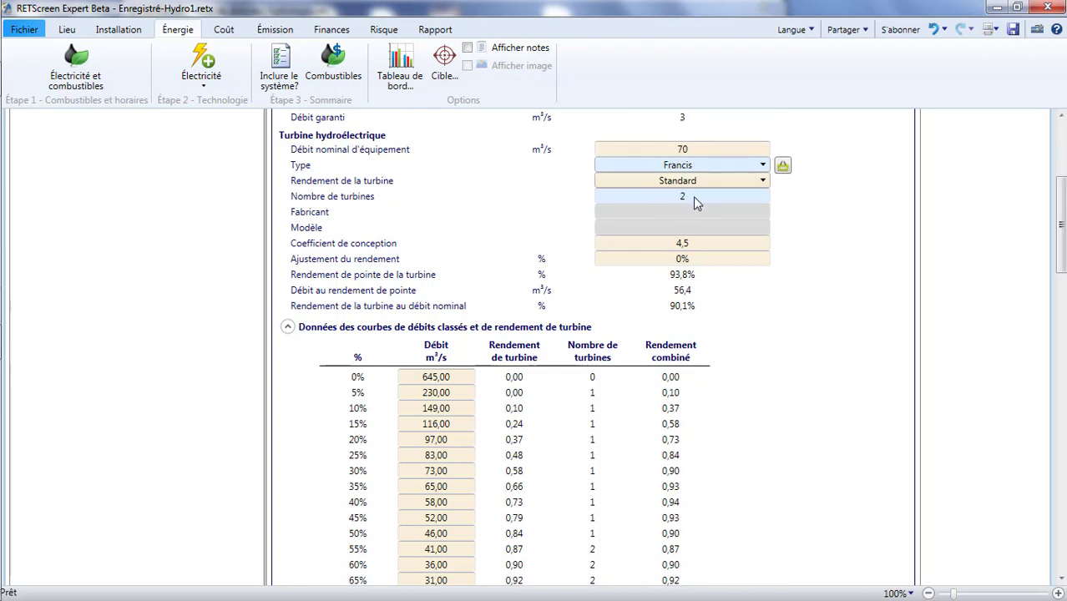
{"action": "scroll", "coordinate": [693, 196], "scroll_direction": "down", "scroll_amount": 4}
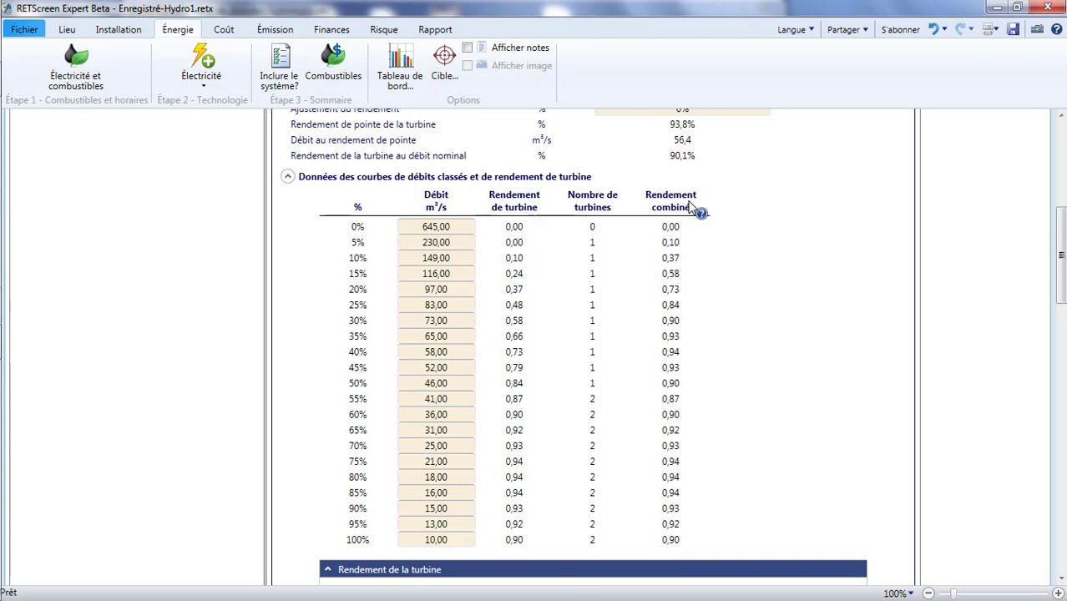
{"action": "scroll", "coordinate": [690, 209], "scroll_direction": "down", "scroll_amount": 5}
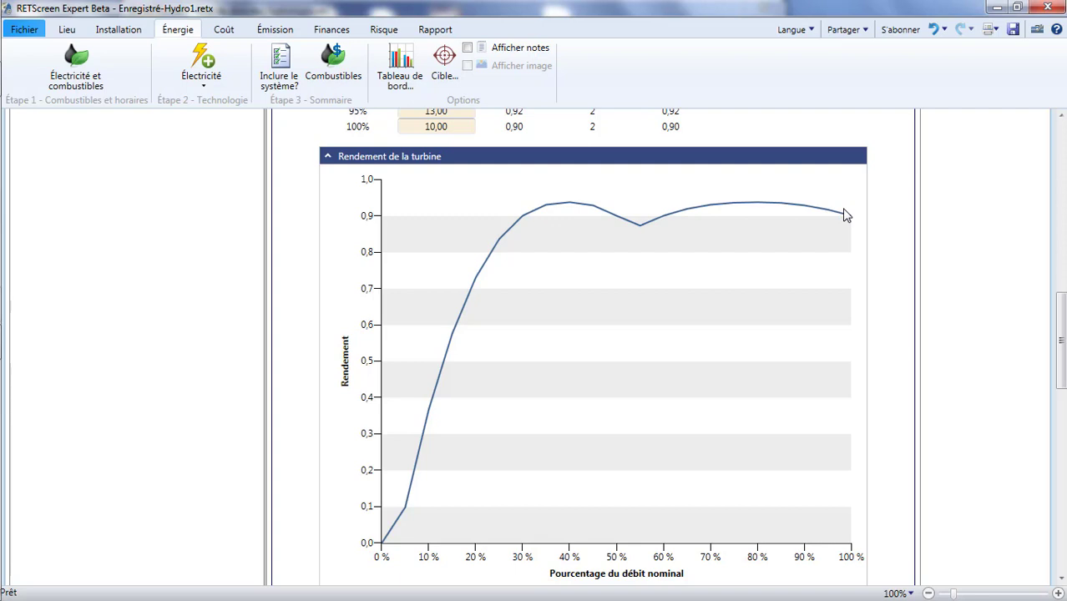
{"action": "scroll", "coordinate": [845, 215], "scroll_direction": "up", "scroll_amount": 10}
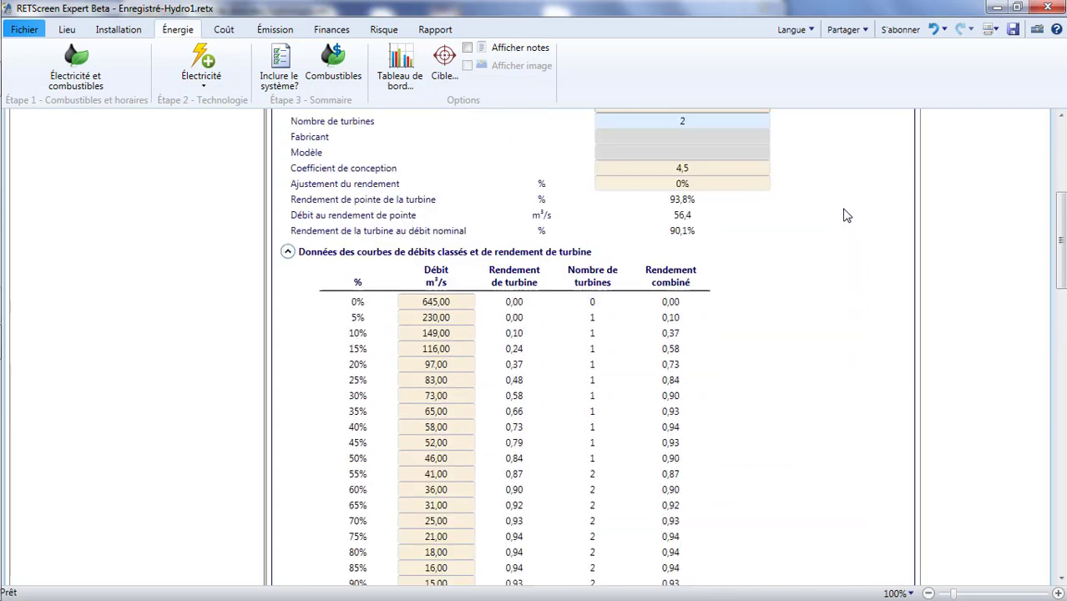
{"action": "scroll", "coordinate": [845, 216], "scroll_direction": "up", "scroll_amount": 2}
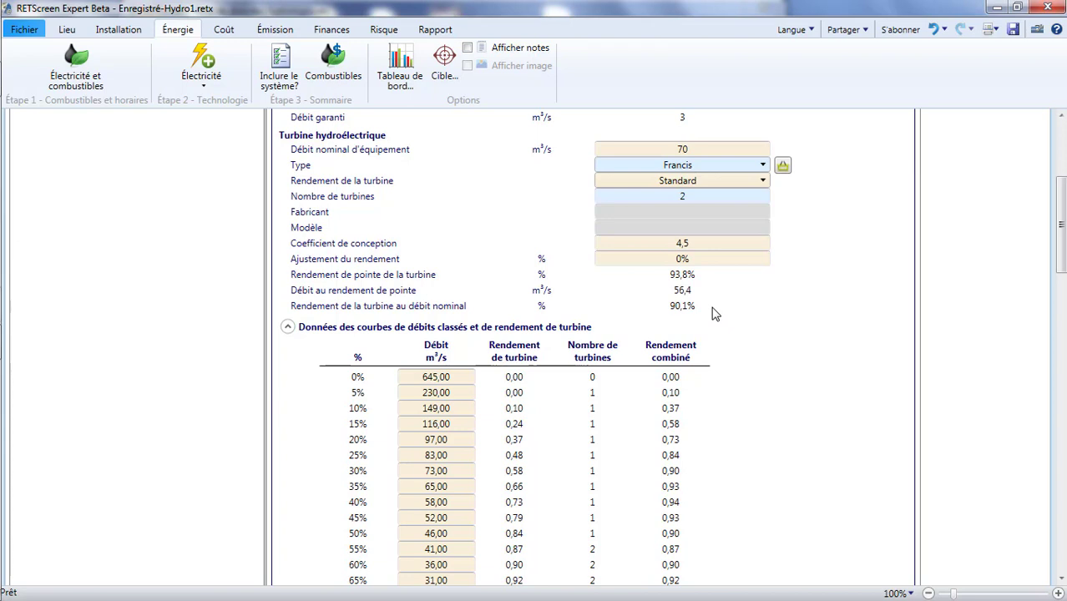
{"action": "scroll", "coordinate": [714, 313], "scroll_direction": "down", "scroll_amount": 1}
{"action": "scroll", "coordinate": [714, 313], "scroll_direction": "up", "scroll_amount": 1}
{"action": "scroll", "coordinate": [714, 313], "scroll_direction": "down", "scroll_amount": 1}
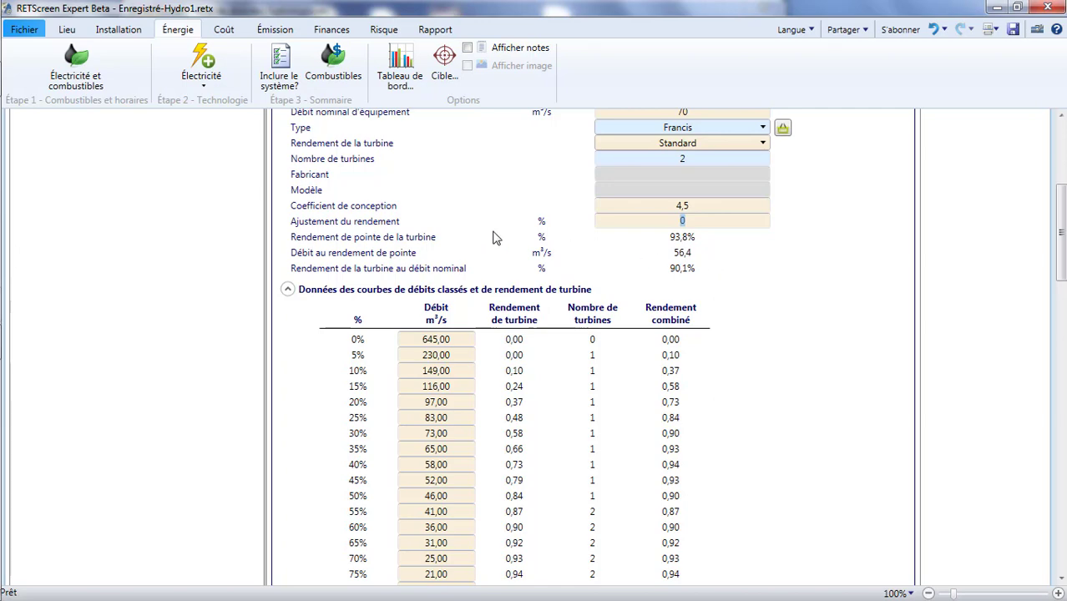
In the Pertes section, consult the help on Pertes hydrauliques maximales and set the maximum hydraulic losses to 6%
{"action": "scroll", "coordinate": [738, 276], "scroll_direction": "down", "scroll_amount": 10}
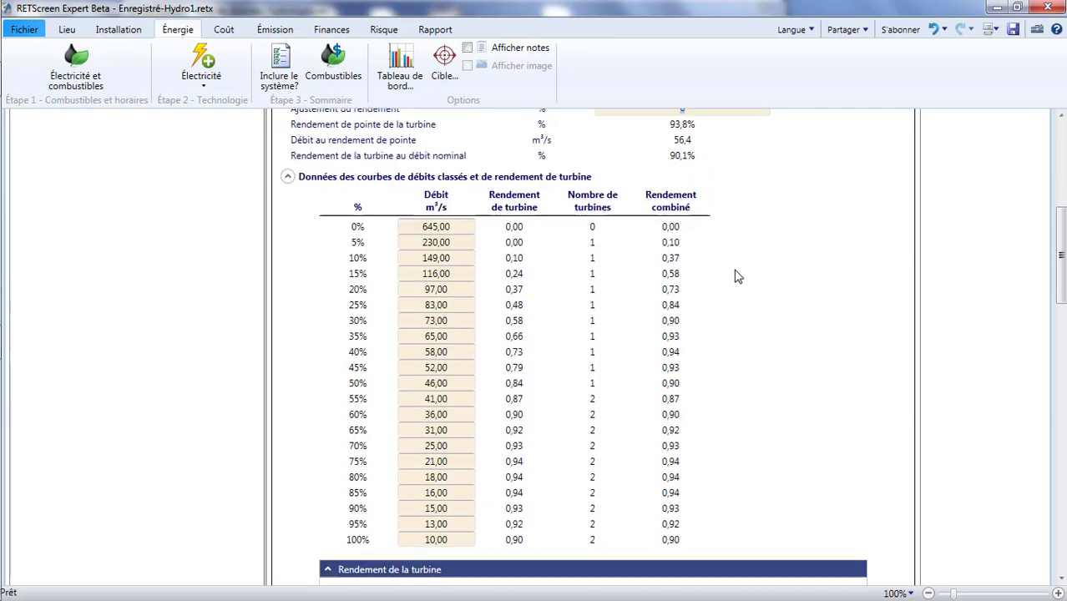
{"action": "scroll", "coordinate": [738, 276], "scroll_direction": "down", "scroll_amount": 8}
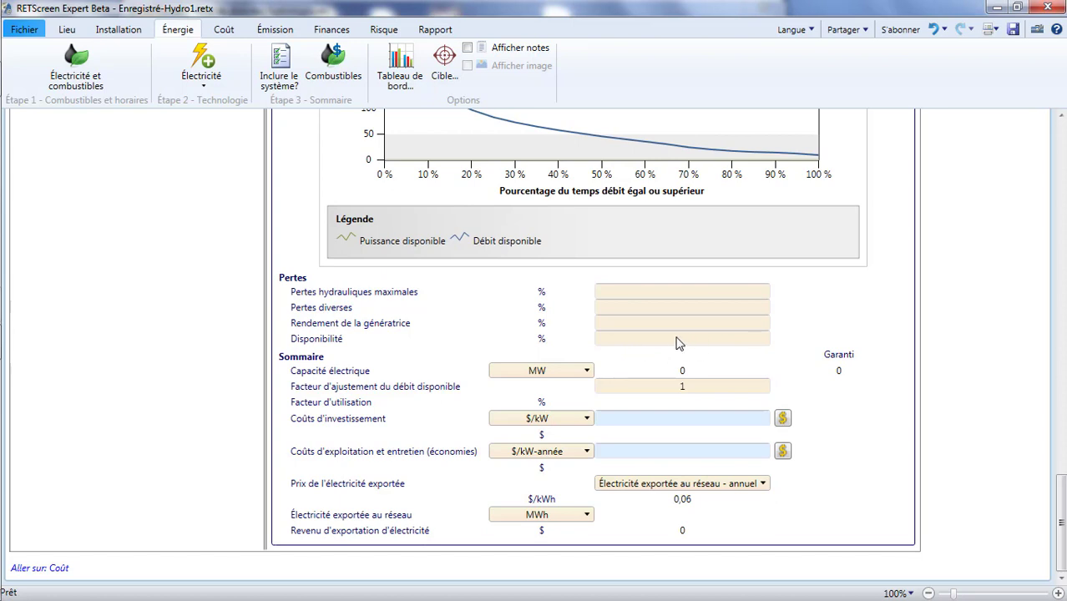
{"action": "left_click", "coordinate": [406, 294]}
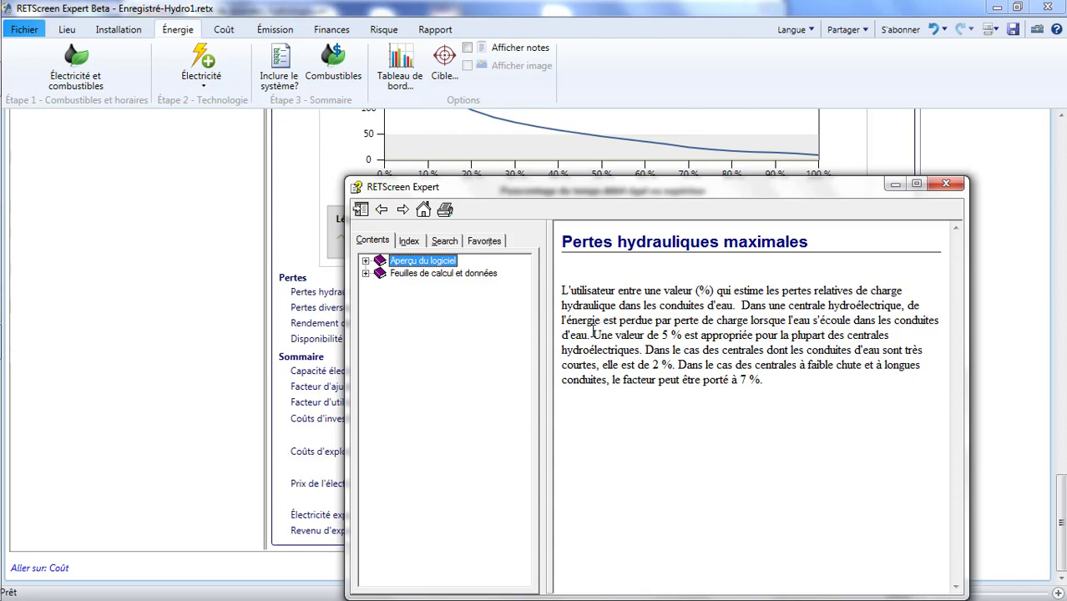
{"action": "left_click_drag", "start_coordinate": [593, 332], "coordinate": [637, 346]}
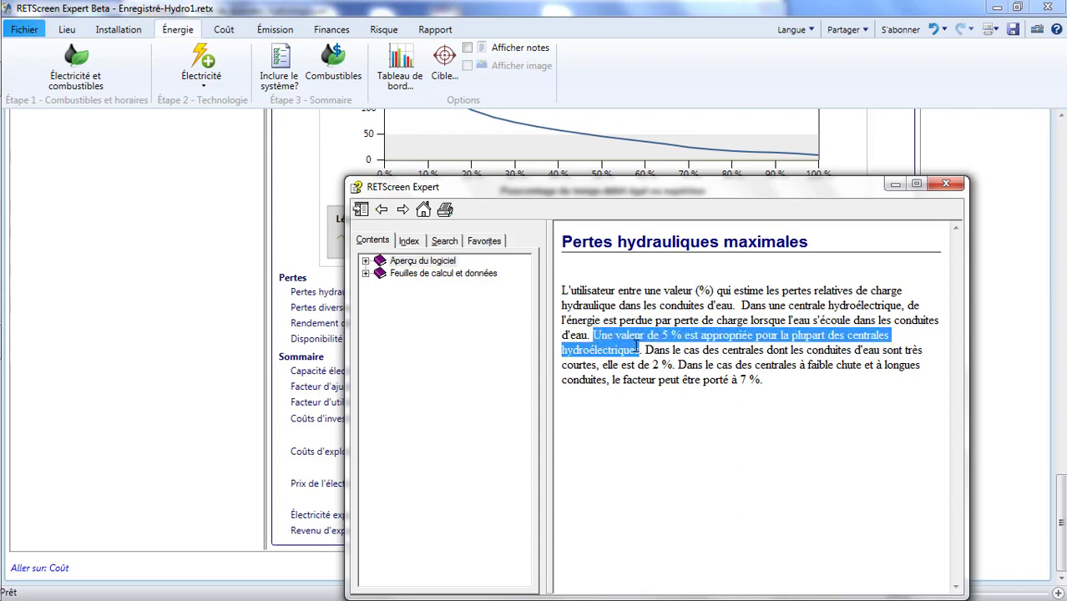
{"action": "left_click", "coordinate": [946, 184]}
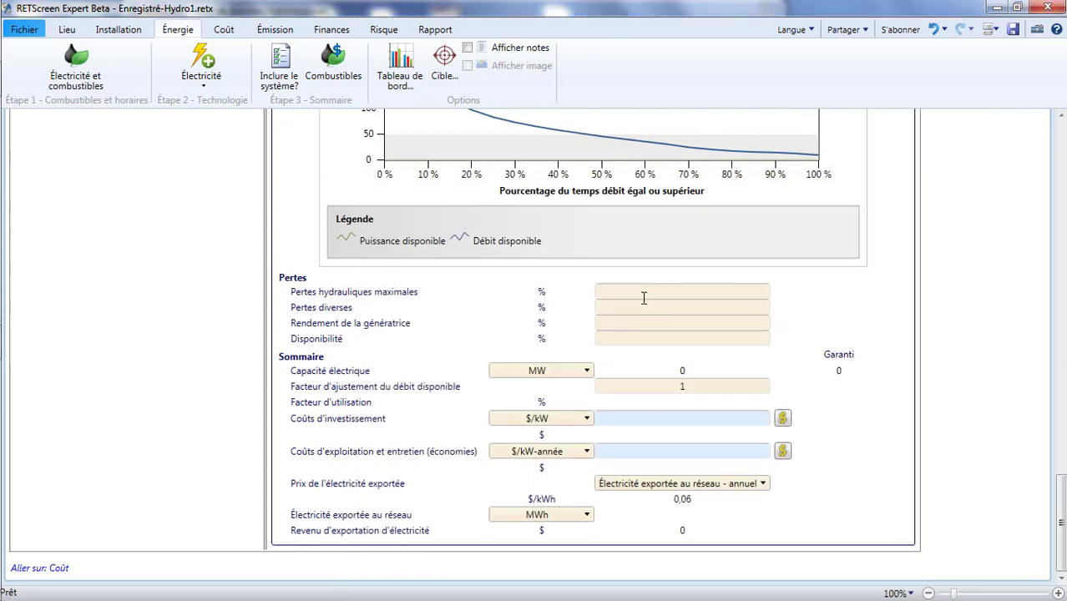
Consult the help on Pertes diverses for the miscellaneous loss value appropriate to most hydroelectric plants
{"action": "left_click", "coordinate": [342, 307]}
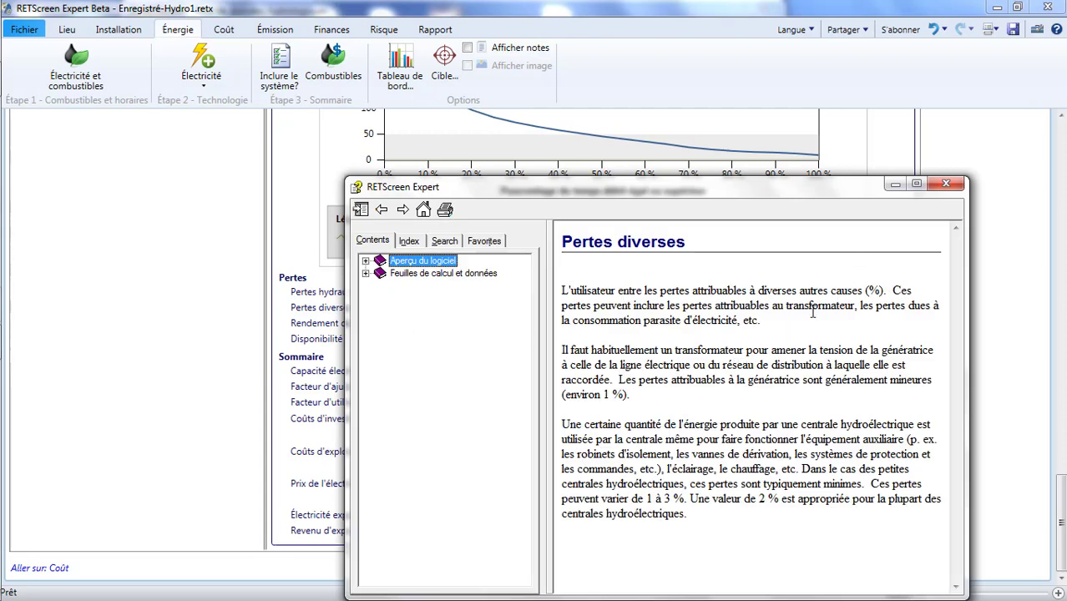
{"action": "left_click_drag", "start_coordinate": [745, 499], "coordinate": [778, 499]}
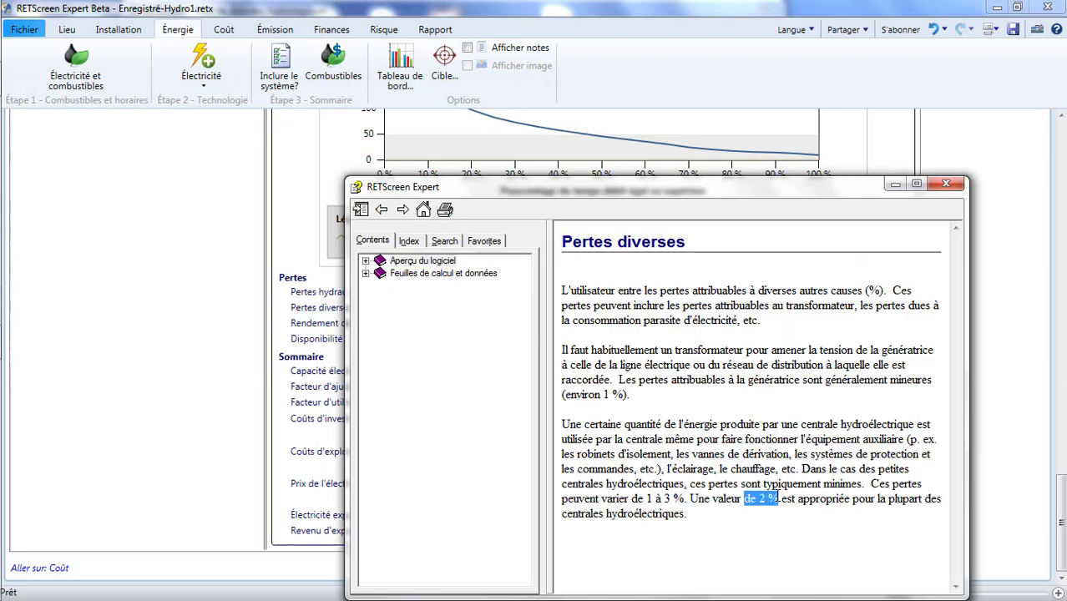
{"action": "left_click", "coordinate": [945, 182]}
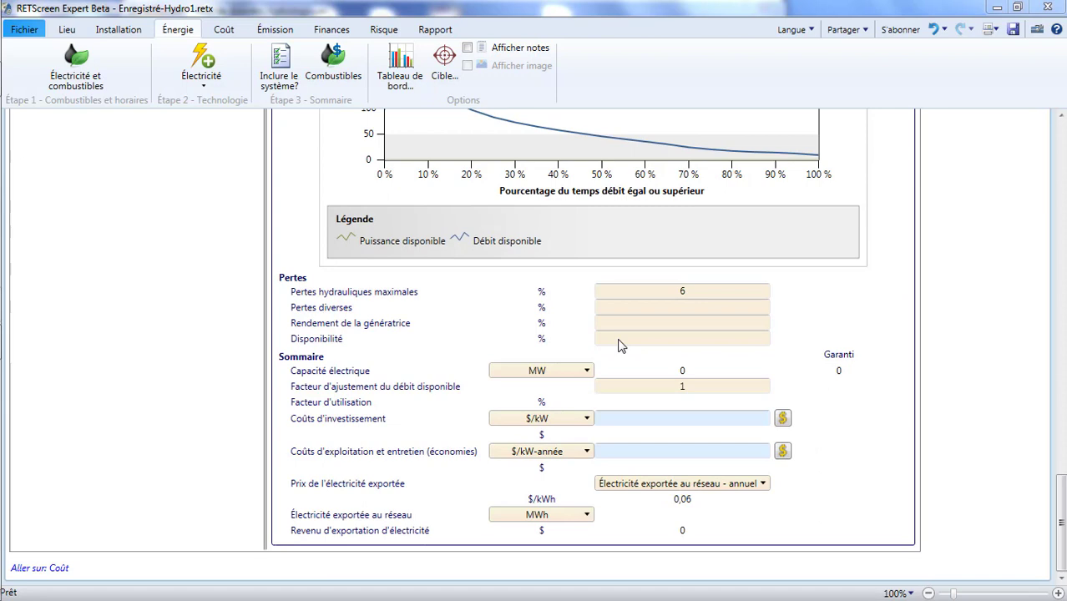
Set the miscellaneous losses (Pertes diverses) to 2% and the generator efficiency (Rendement de la génératrice) to 96%
{"action": "left_click", "coordinate": [672, 310]}
{"action": "type", "text": "2"}
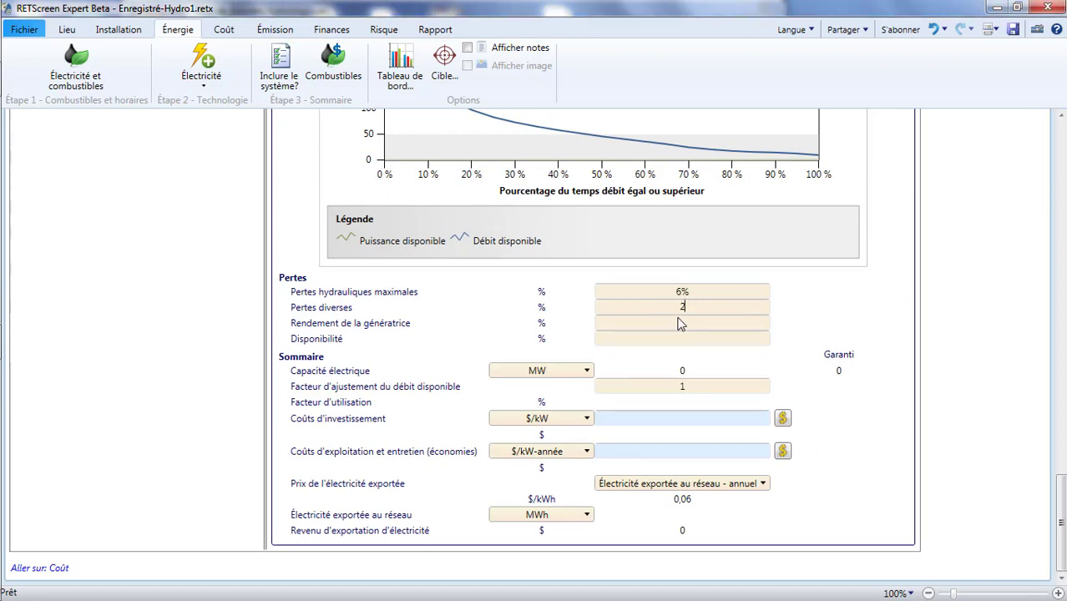
{"action": "left_click", "coordinate": [680, 322]}
{"action": "type", "text": "96"}
Consult the help on Disponibilité and set the turbine availability to 95%
{"action": "left_click", "coordinate": [336, 340]}
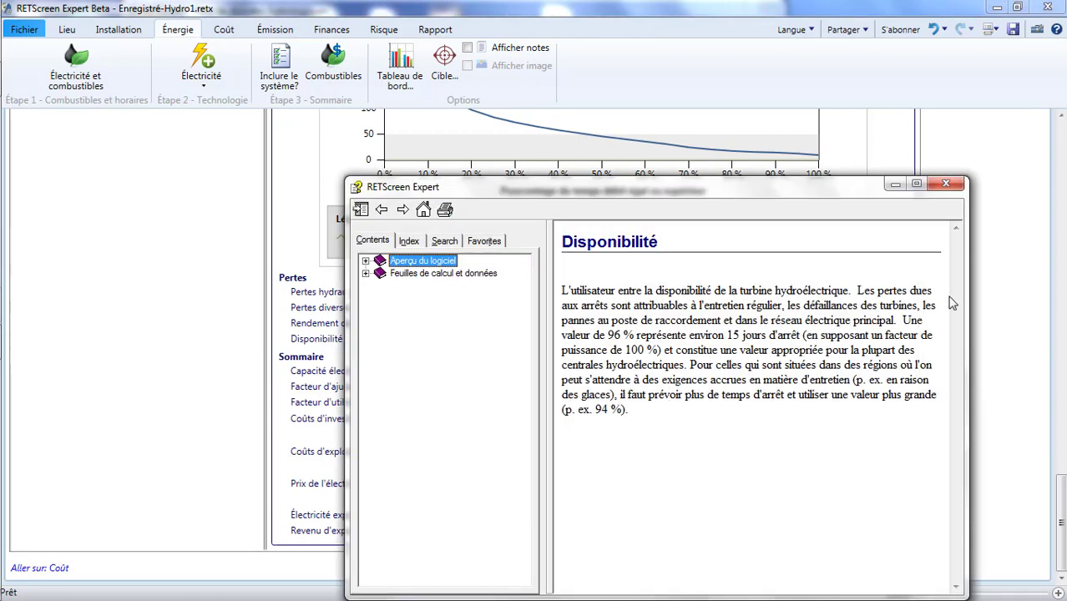
{"action": "left_click", "coordinate": [944, 185]}
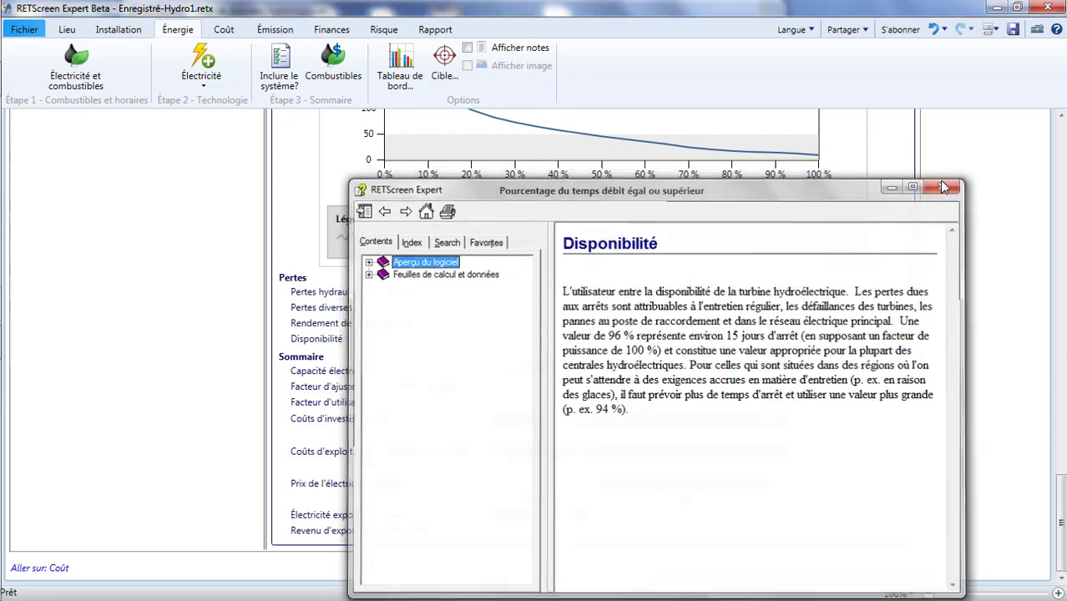
{"action": "left_click", "coordinate": [680, 339]}
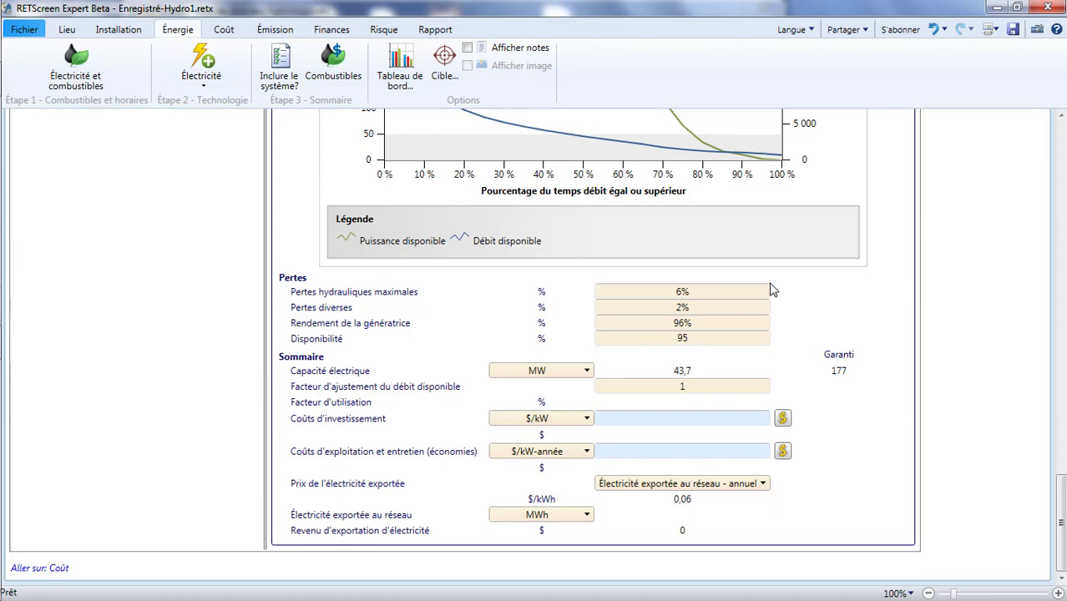
{"action": "left_click", "coordinate": [783, 326]}
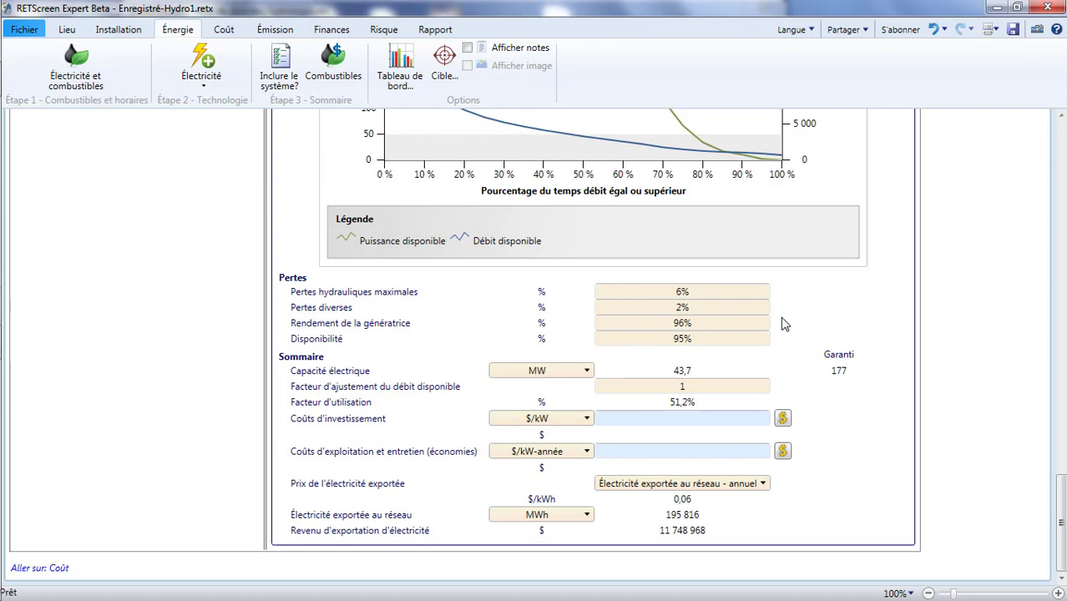
Check the exact Capacité électrique in the summary and update the MW rating in the hydro turbine's Description accordingly
{"action": "left_click", "coordinate": [691, 374]}
{"action": "scroll", "coordinate": [714, 365], "scroll_direction": "up", "scroll_amount": 15}
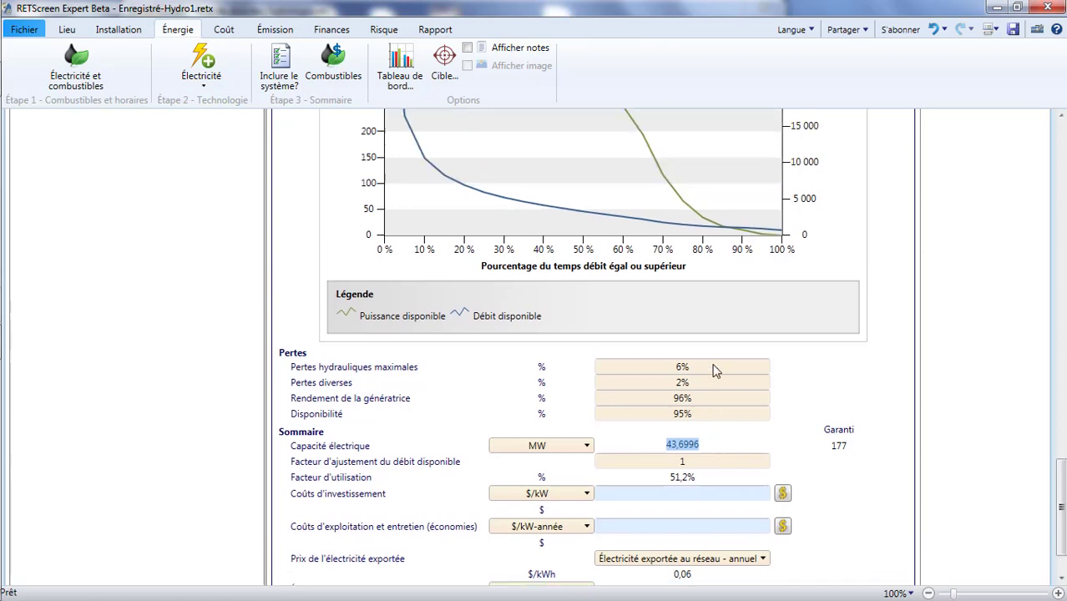
{"action": "scroll", "coordinate": [714, 365], "scroll_direction": "up", "scroll_amount": 3}
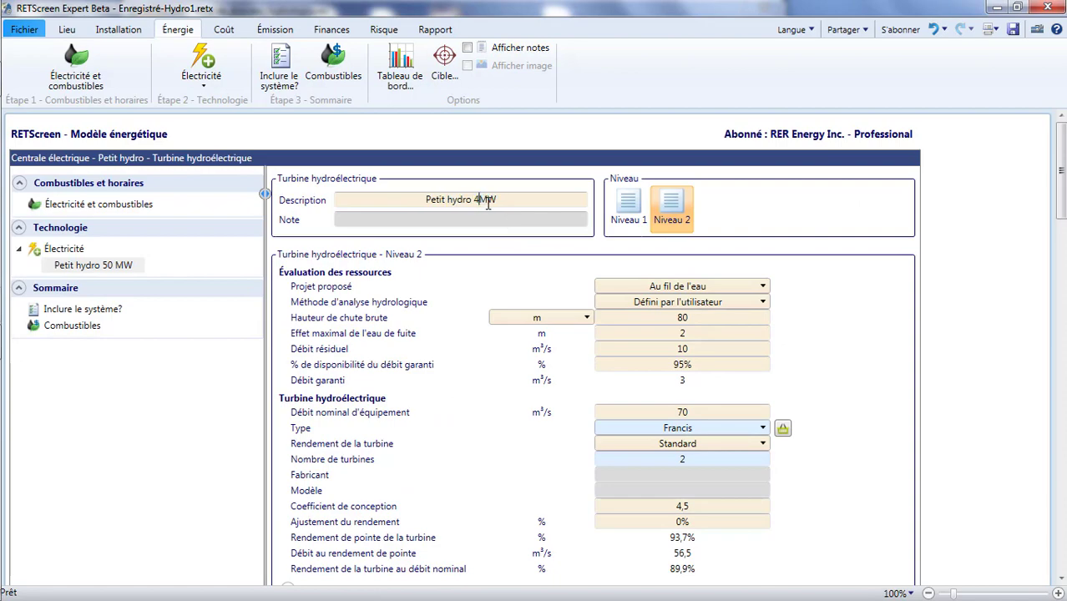
Examine the utilization factor, exported electricity, export revenue and export price in the Sommaire, and the available power curve
{"action": "scroll", "coordinate": [493, 251], "scroll_direction": "down", "scroll_amount": 15}
{"action": "scroll", "coordinate": [495, 265], "scroll_direction": "down", "scroll_amount": 15}
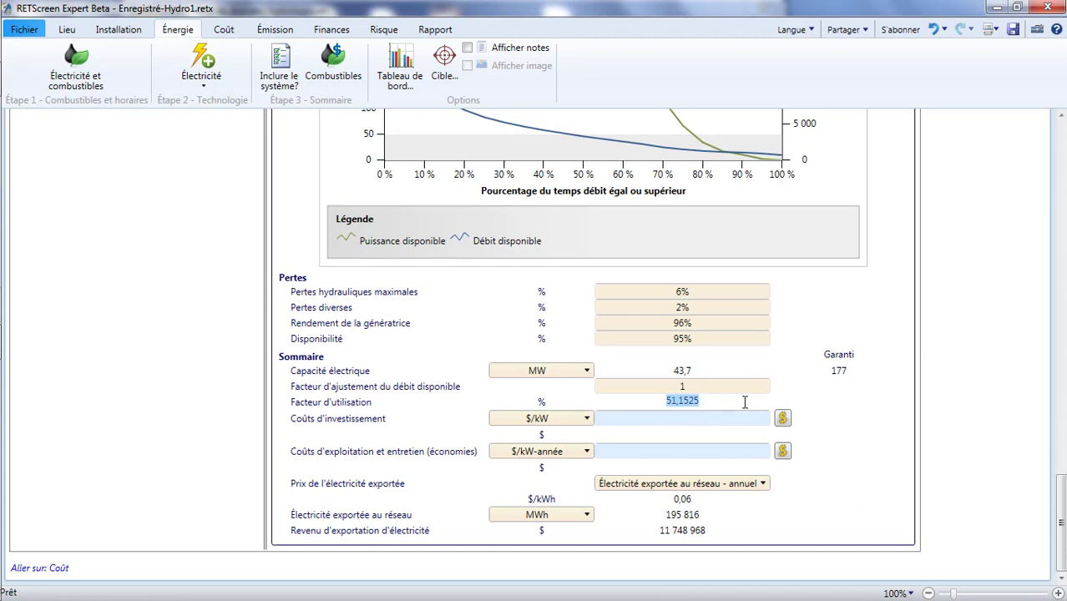
{"action": "left_click", "coordinate": [706, 515]}
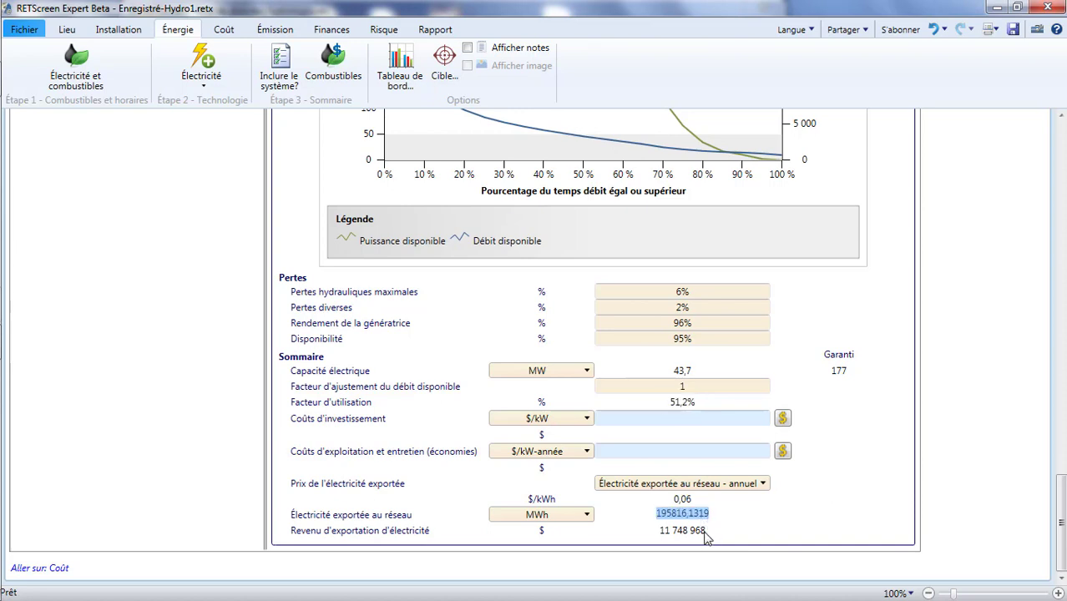
{"action": "left_click", "coordinate": [702, 533]}
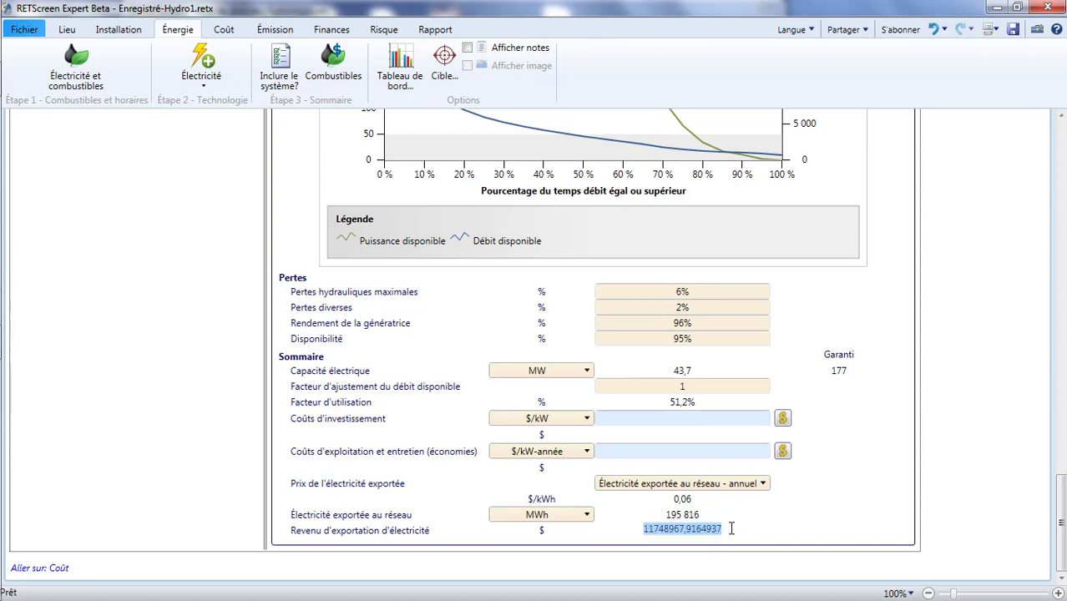
{"action": "left_click", "coordinate": [681, 500]}
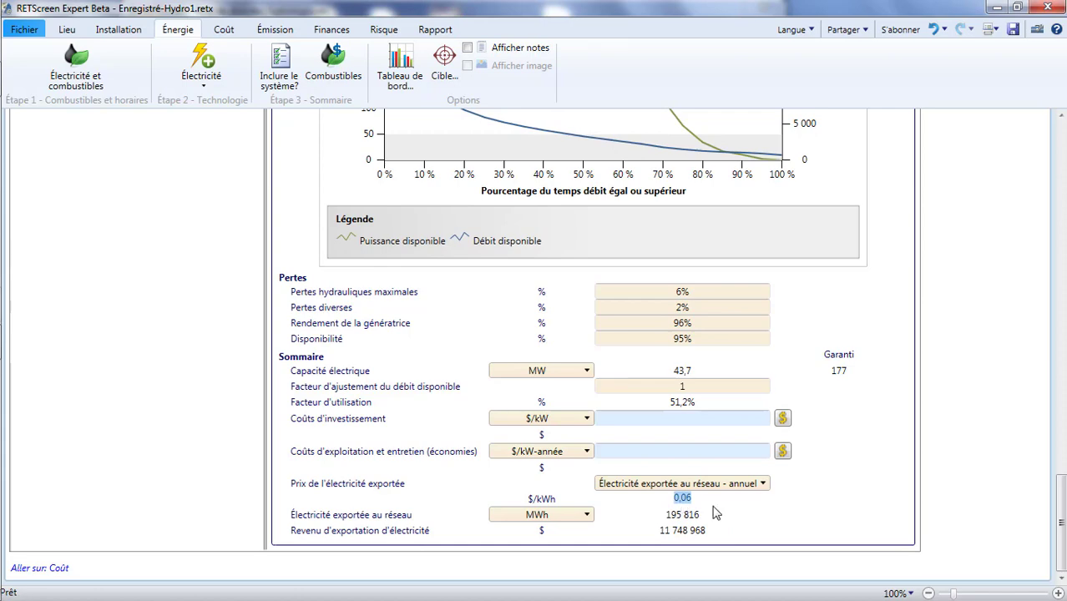
{"action": "scroll", "coordinate": [715, 513], "scroll_direction": "up", "scroll_amount": 8}
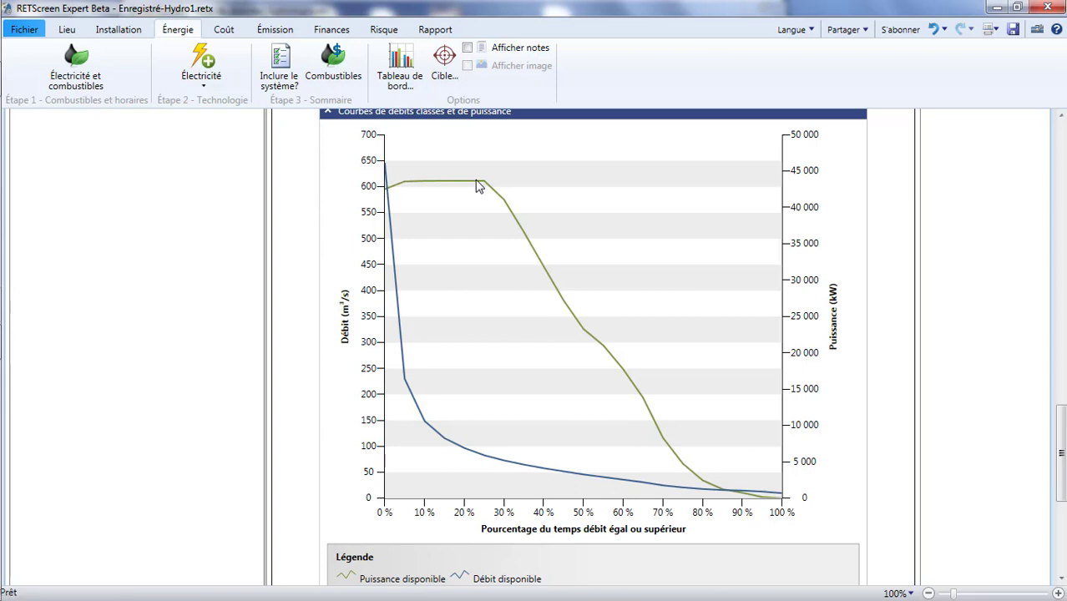
{"action": "scroll", "coordinate": [476, 185], "scroll_direction": "down", "scroll_amount": 4}
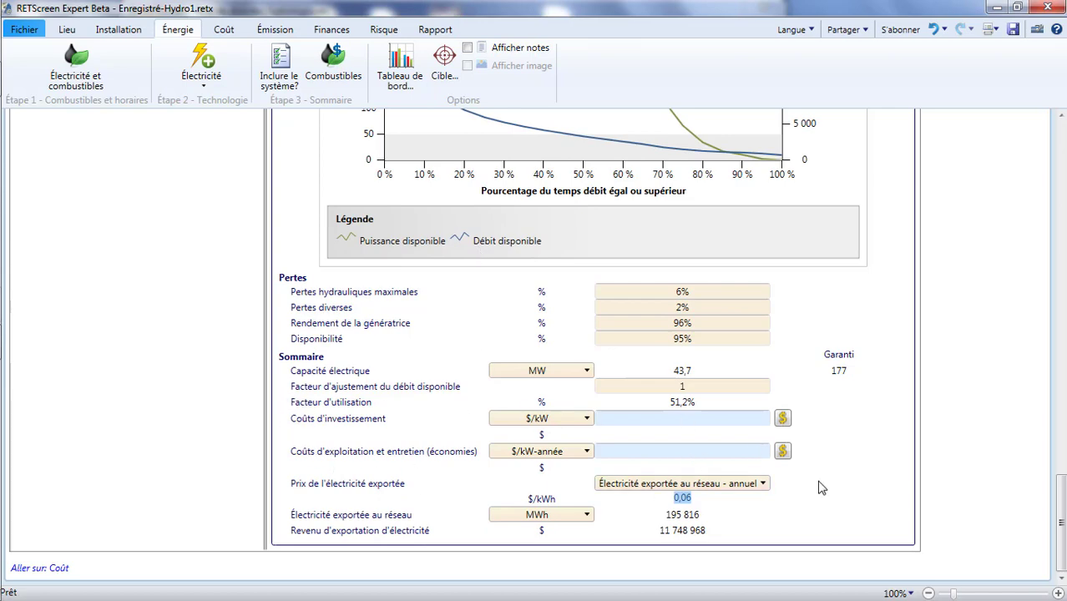
Apply the cost database's 100 000 kW hydro turbine values: 3 700 $/kW for investment and 77 $/kW-année for operation and maintenance
{"action": "left_click", "coordinate": [782, 418]}
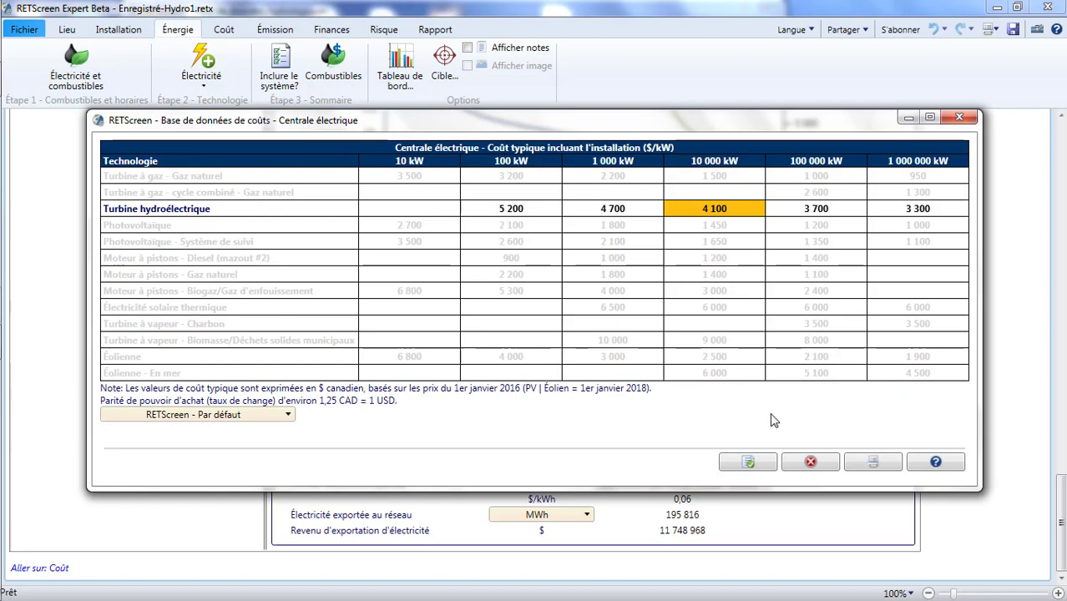
{"action": "left_click", "coordinate": [812, 210]}
{"action": "left_click", "coordinate": [756, 463]}
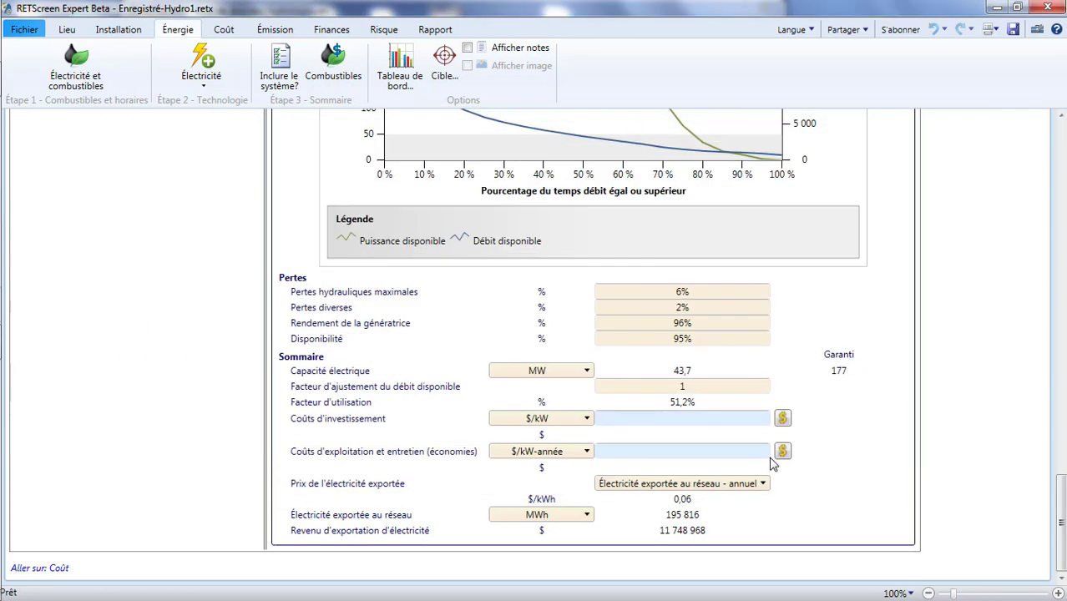
{"action": "left_click", "coordinate": [782, 452]}
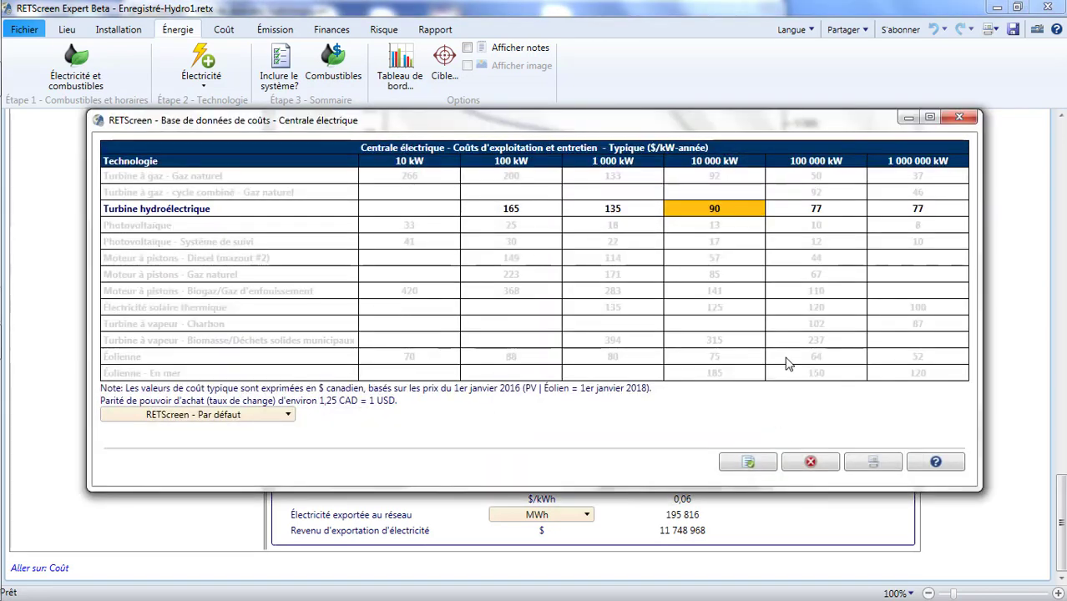
{"action": "left_click", "coordinate": [808, 212]}
{"action": "left_click", "coordinate": [769, 463]}
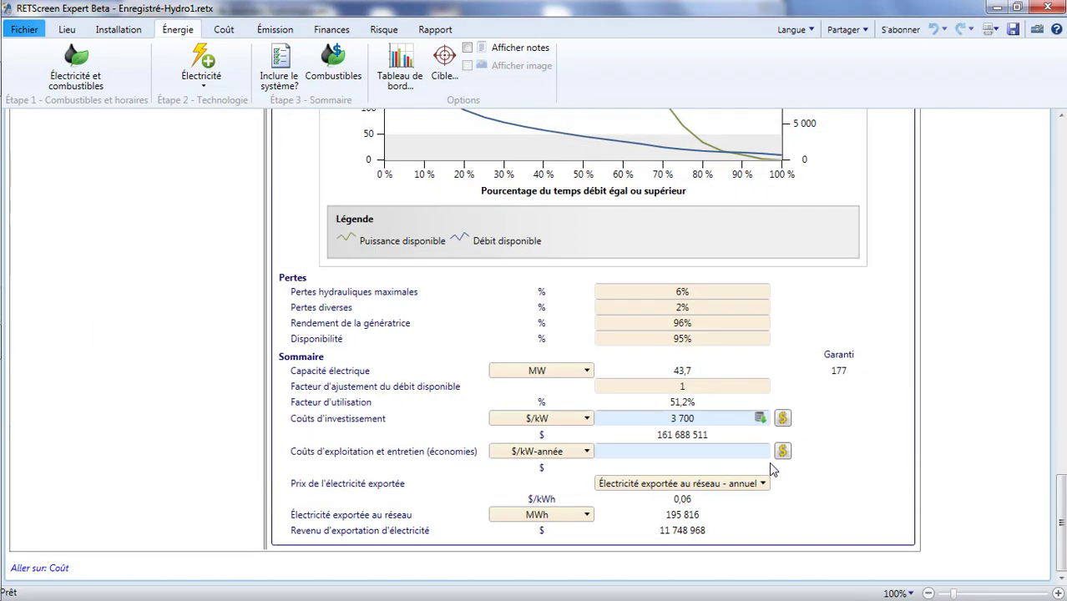
Review the cash flows and Viabilité financière indicators in the financial analysis and the project's cost analysis, and return to the start page
{"action": "left_click", "coordinate": [334, 31]}
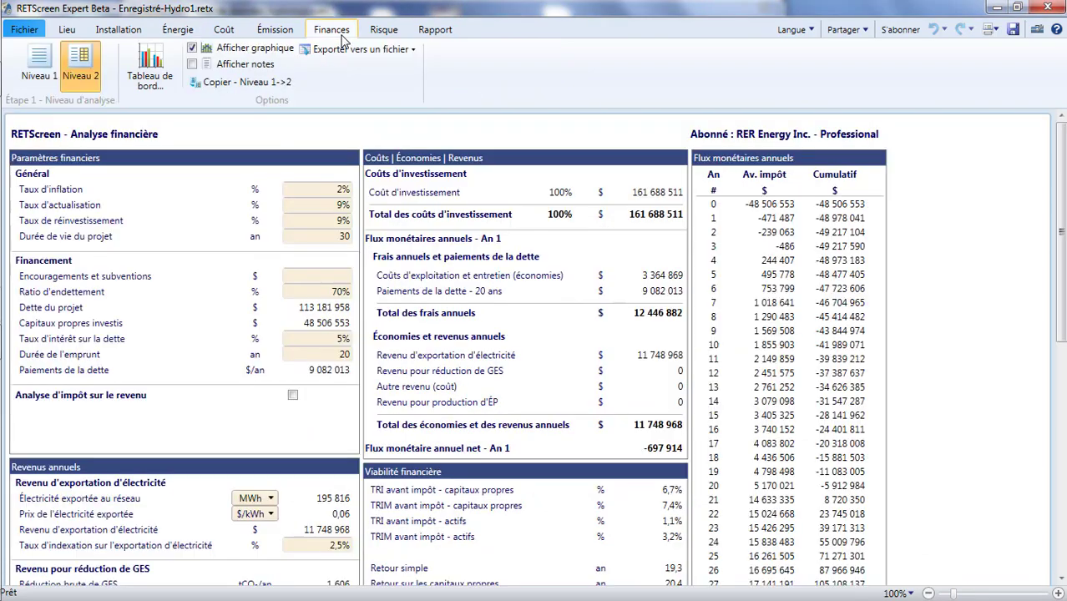
{"action": "scroll", "coordinate": [672, 495], "scroll_direction": "down", "scroll_amount": 3}
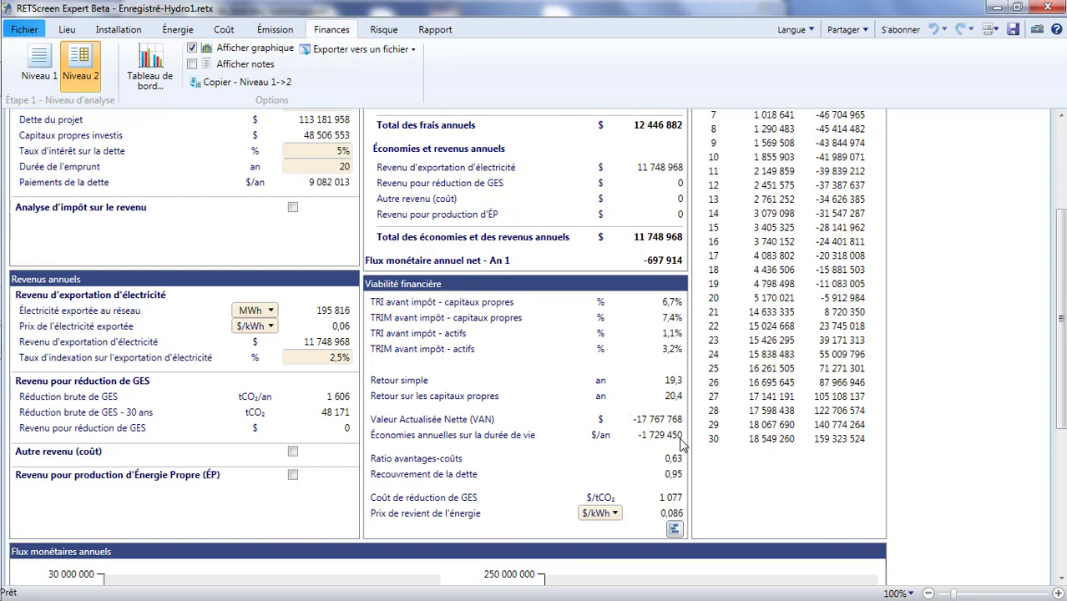
{"action": "left_click", "coordinate": [224, 34]}
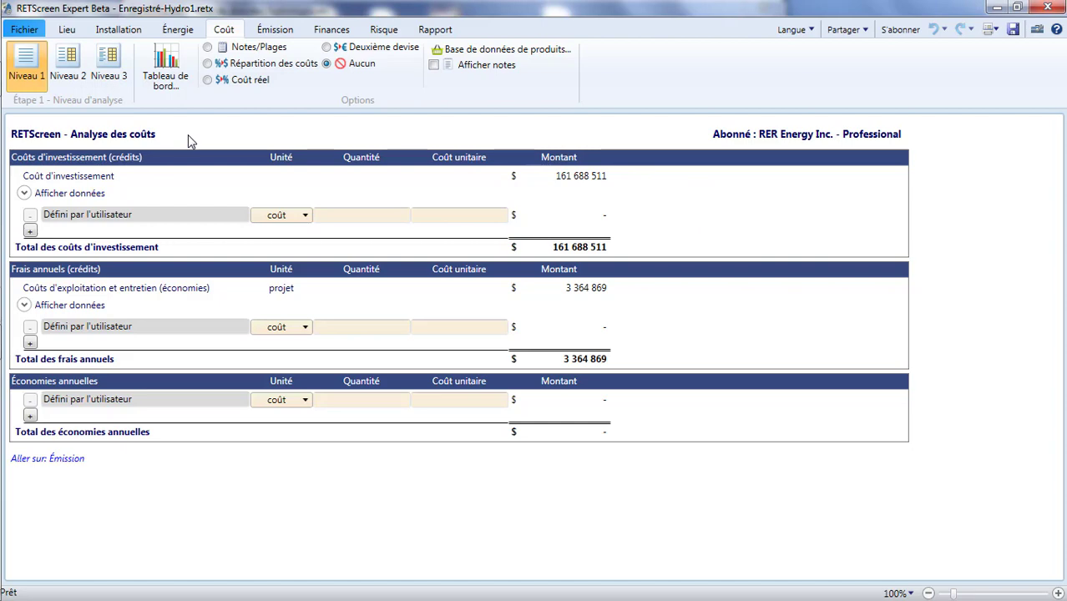
{"action": "left_click", "coordinate": [30, 31]}
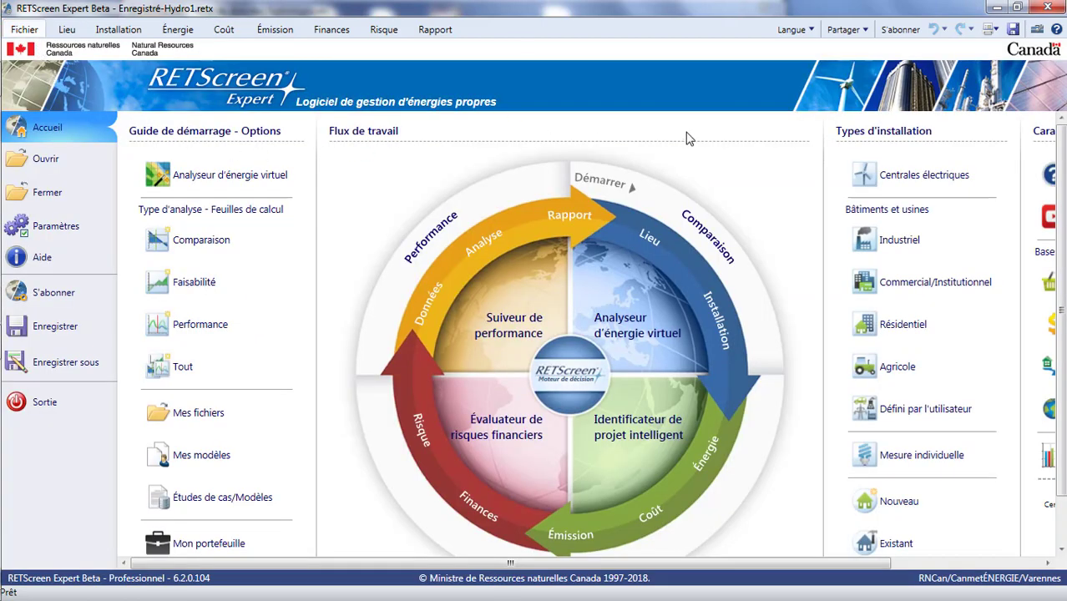